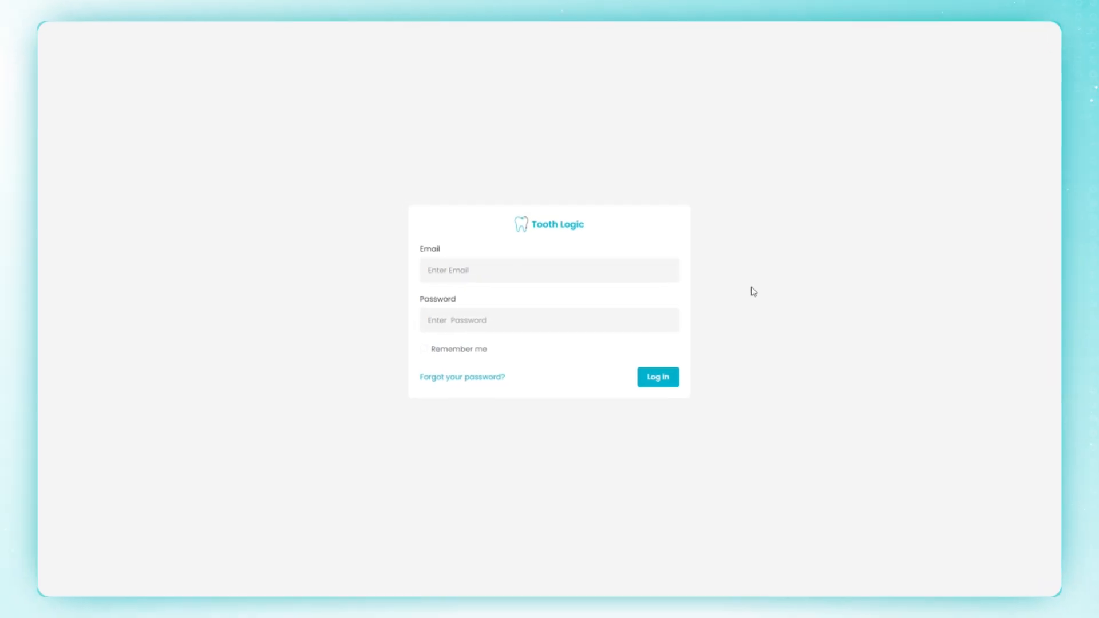
# Step: Log in with the administrator's email and password to reach the clinic dashboard
pyautogui.click(581, 265)
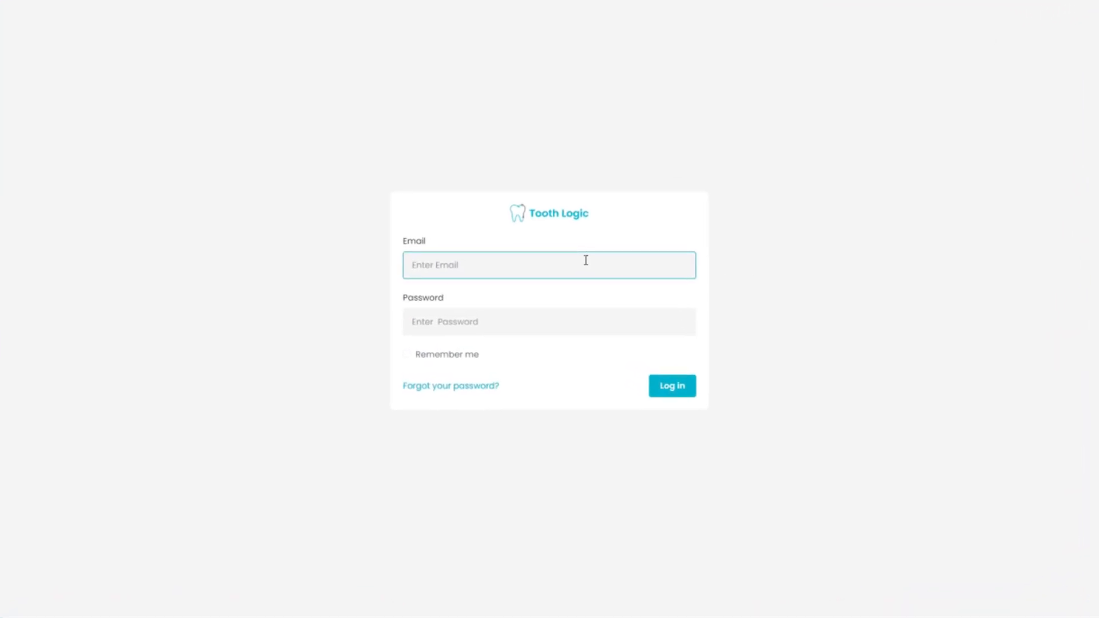
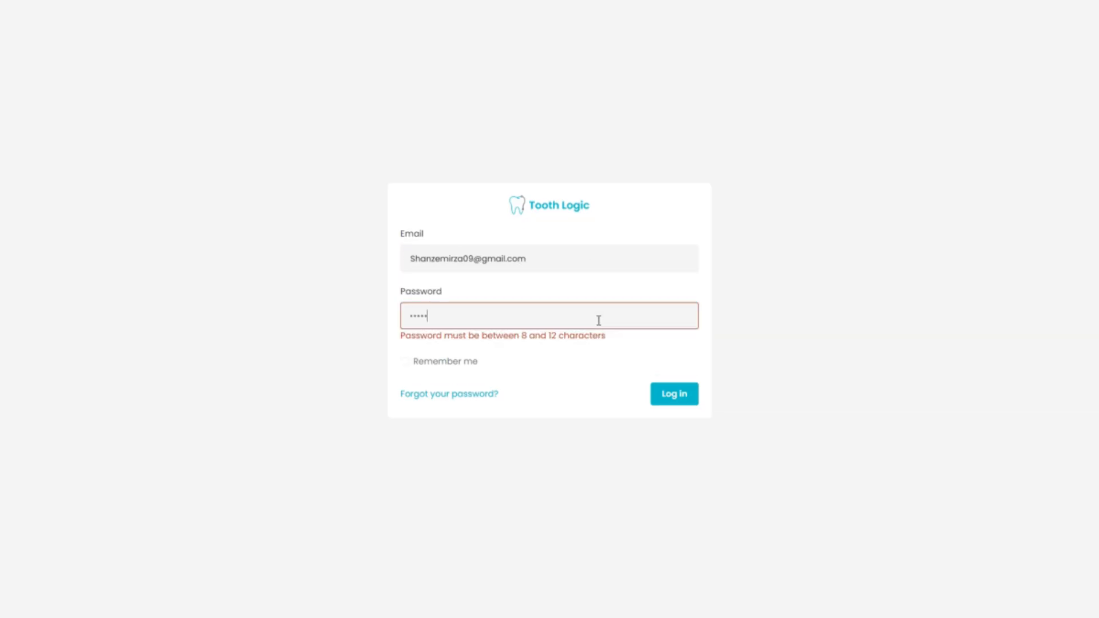
pyautogui.click(694, 391)
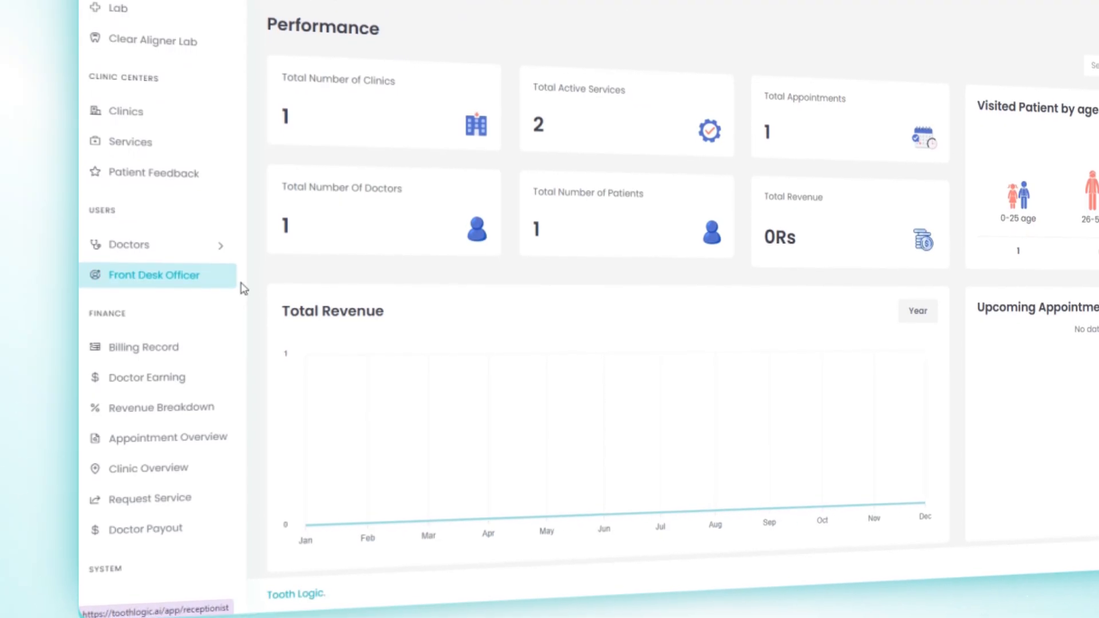
pyautogui.moveTo(243, 282); pyautogui.dragTo(241, 395)
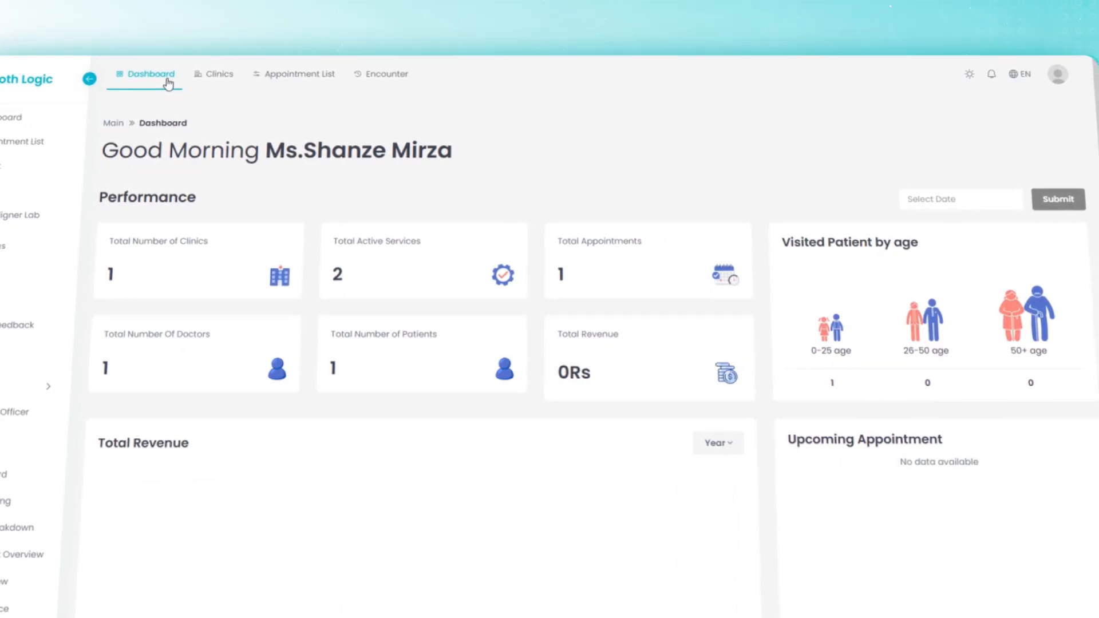
pyautogui.click(227, 80)
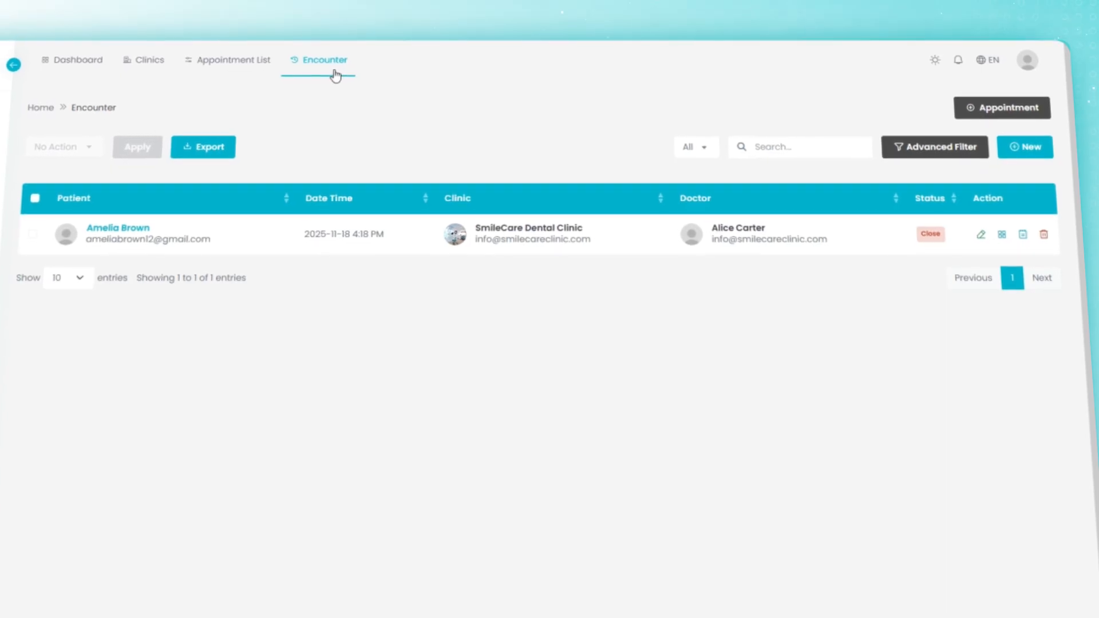
pyautogui.click(930, 61)
pyautogui.click(918, 68)
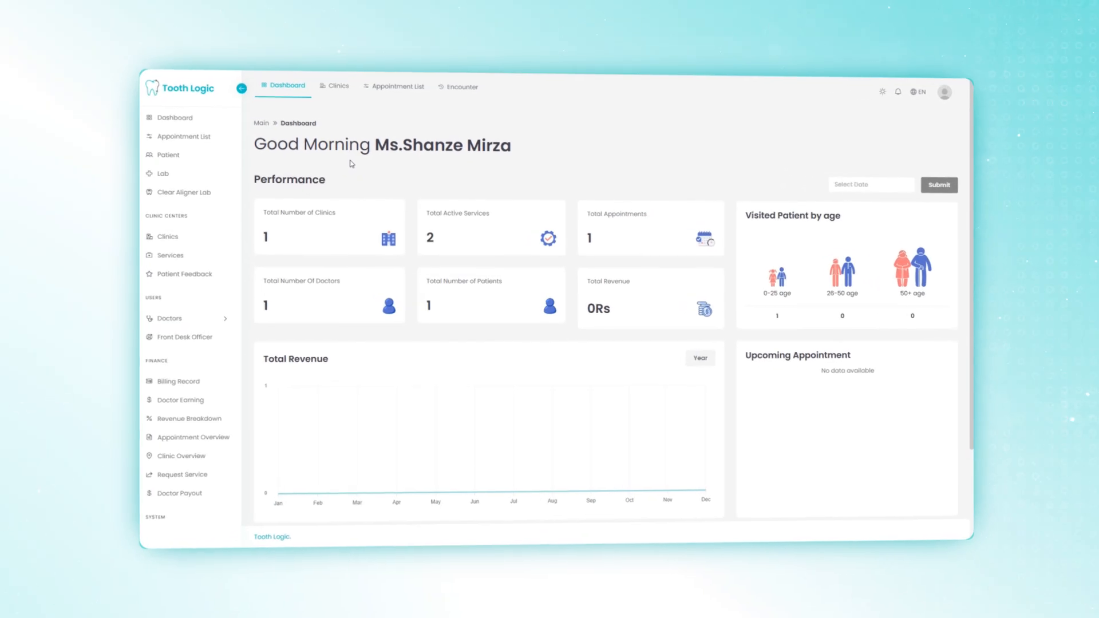
# Step: Go to the Clinics list and open a blank Create Clinic form
pyautogui.click(142, 229)
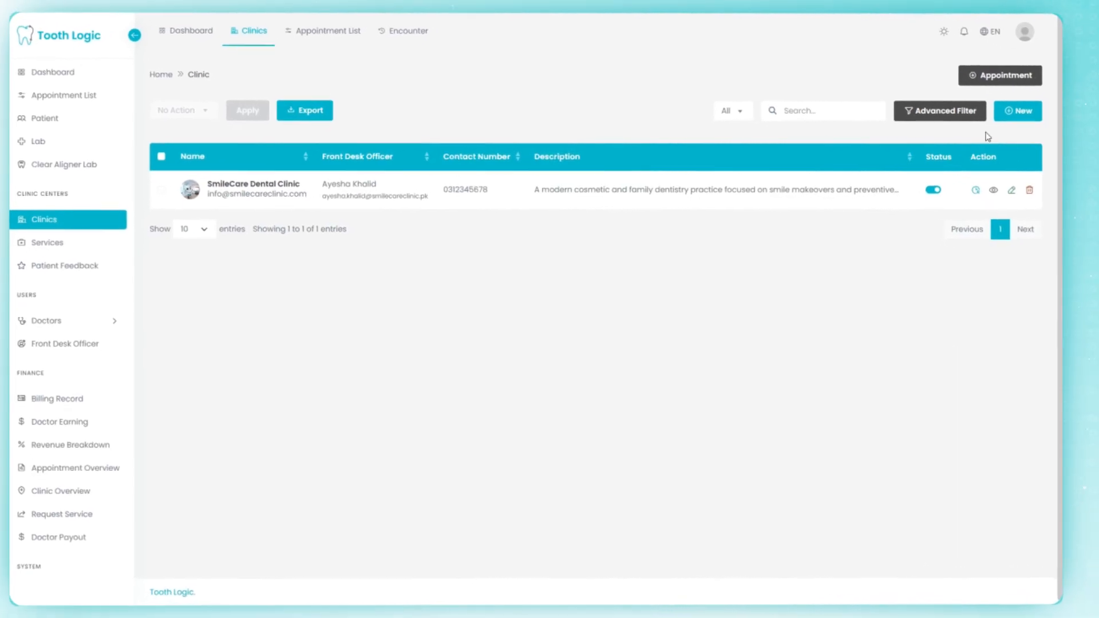
pyautogui.click(1000, 107)
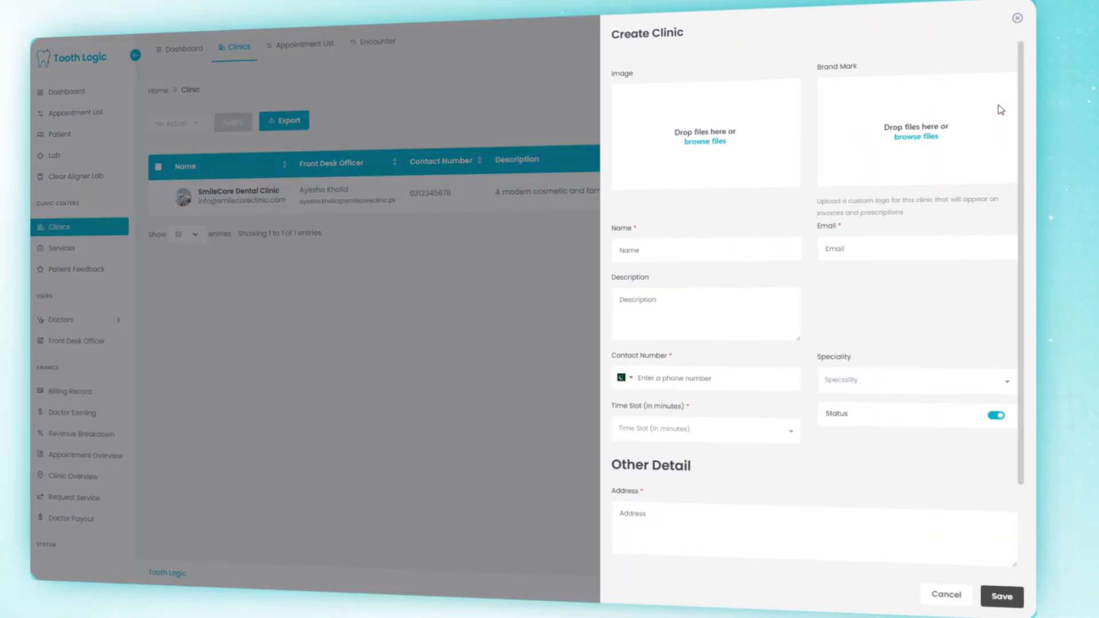
# Step: Upload Clinic image.jpg as the clinic image and Logo.jpeg as the brand mark
pyautogui.click(772, 118)
pyautogui.doubleClick(131, 145)
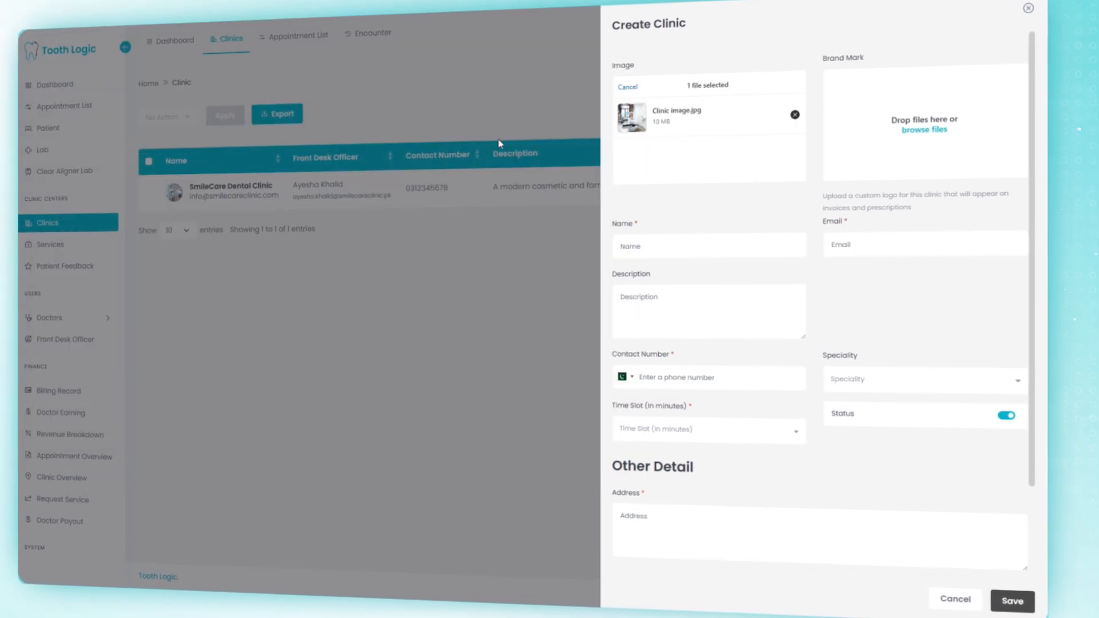
pyautogui.click(939, 145)
pyautogui.doubleClick(189, 143)
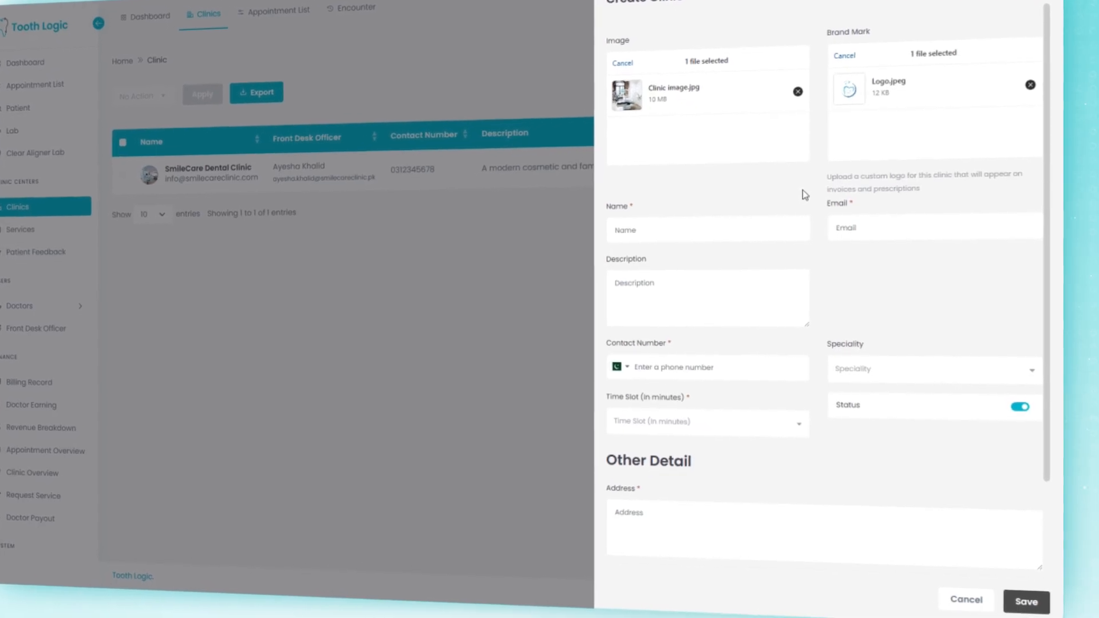
# Step: Enter the clinic's name and details, with General Dentistry speciality and 30-minute time slots
pyautogui.click(749, 230)
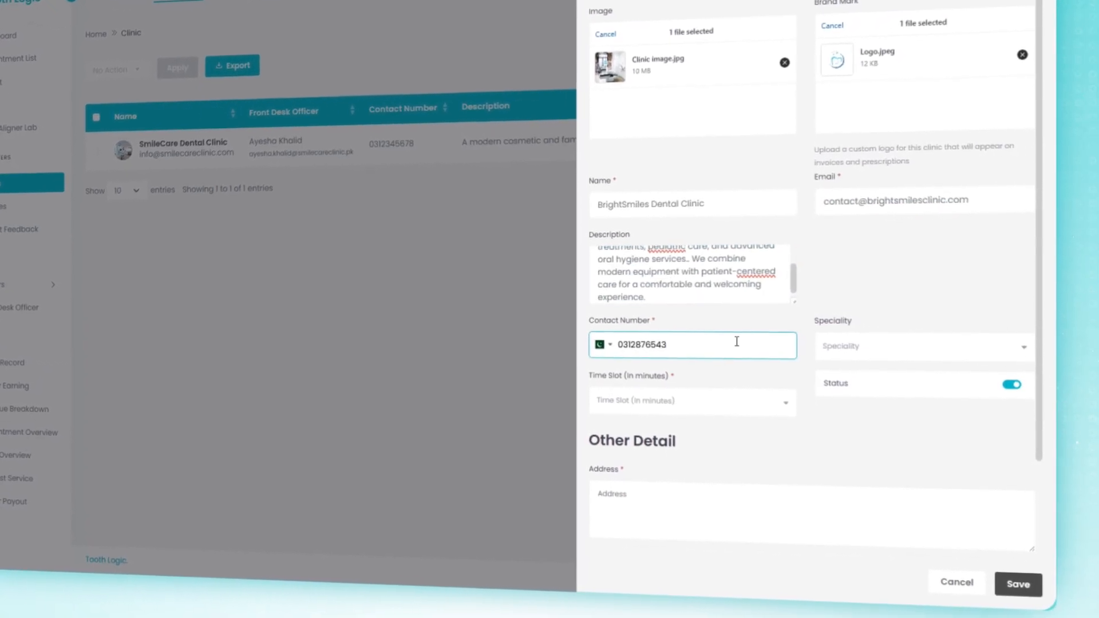
pyautogui.click(920, 344)
pyautogui.click(841, 408)
pyautogui.click(742, 399)
pyautogui.click(715, 450)
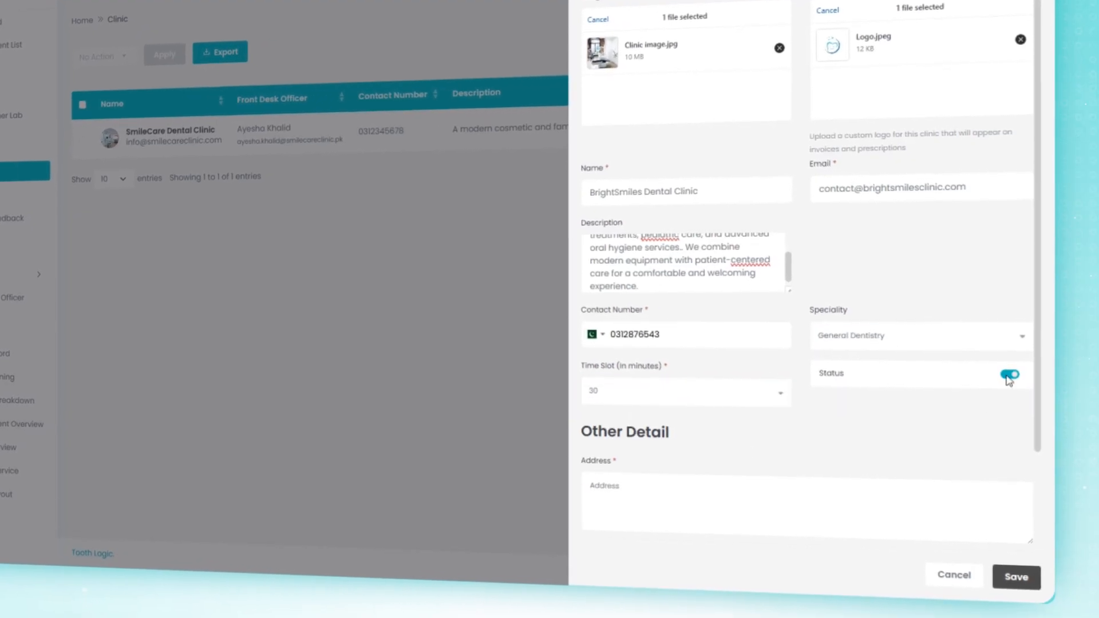
# Step: Fill in the Punjab, Lahore address and save BrightSmiles Dental Clinic
pyautogui.scroll(-2, 859, 401)
pyautogui.click(728, 382)
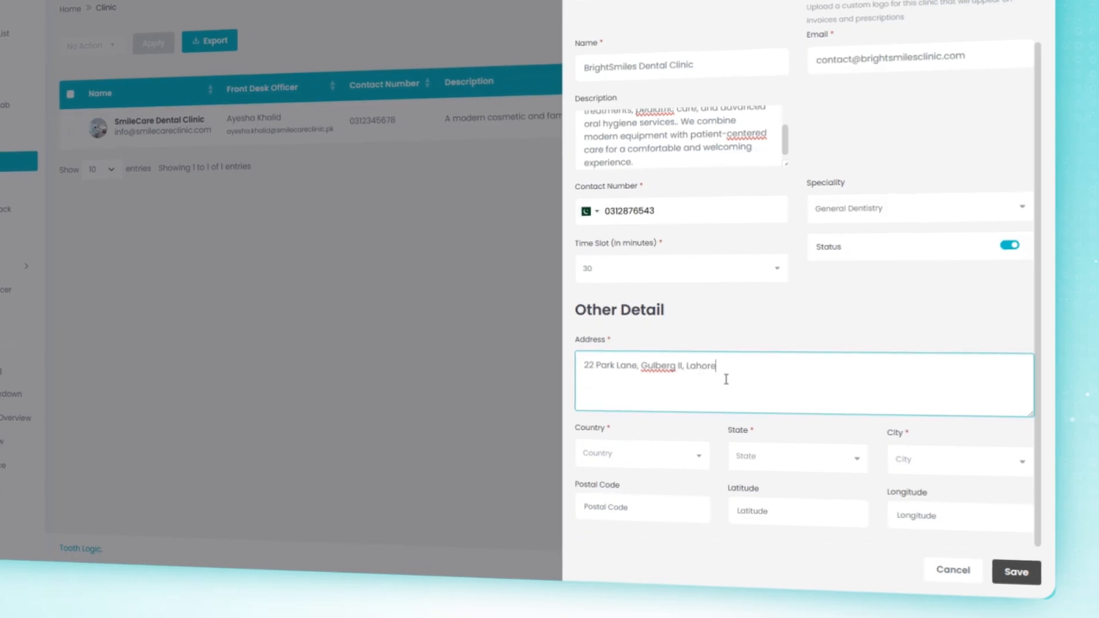
pyautogui.click(748, 528)
pyautogui.click(911, 457)
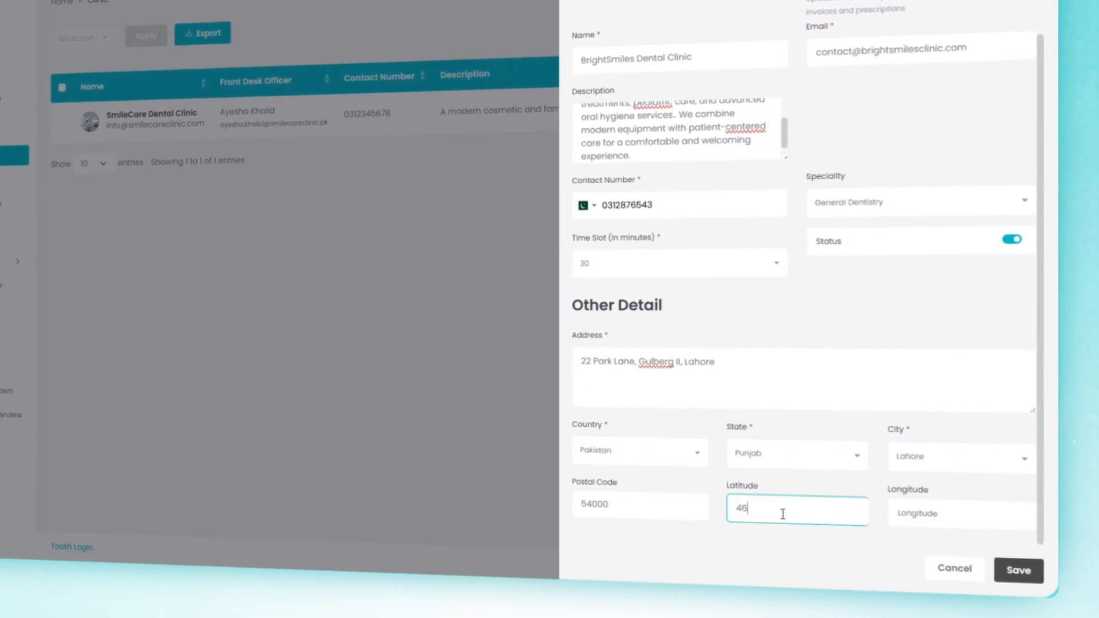
pyautogui.click(1028, 573)
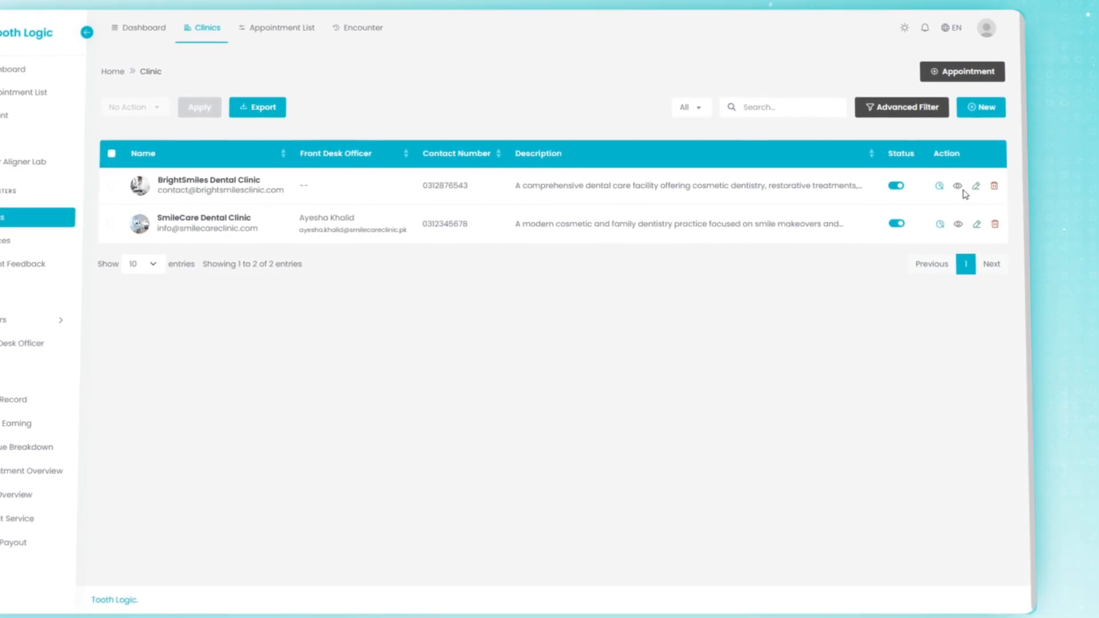
# Step: Review BrightSmiles Dental Clinic's details, edit form and session schedule, closing each panel
pyautogui.click(959, 188)
pyautogui.click(1004, 30)
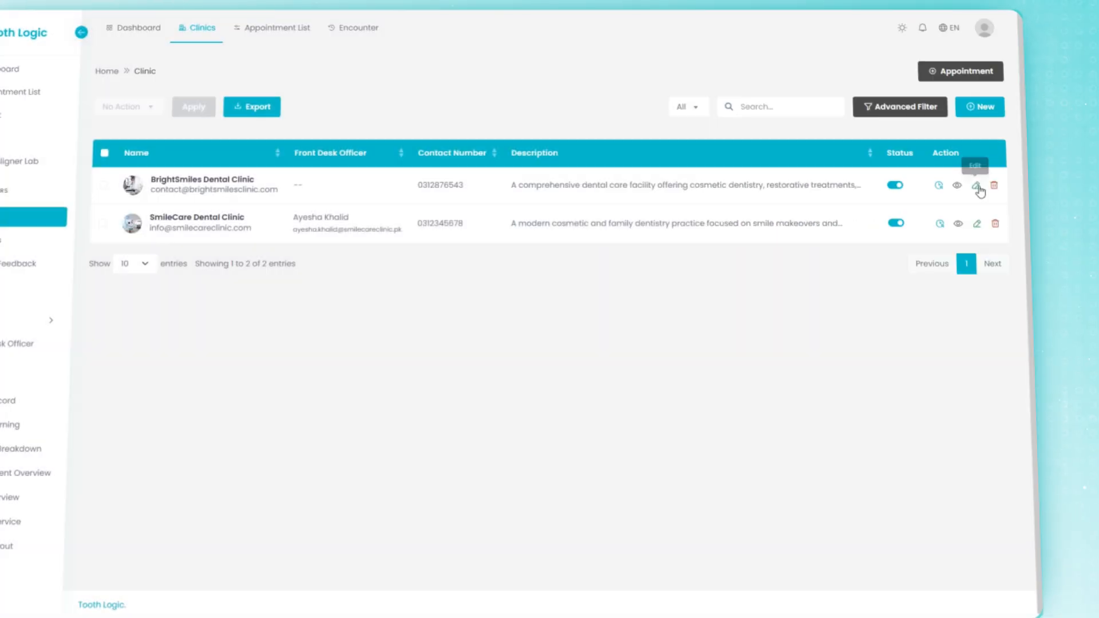
pyautogui.click(924, 185)
pyautogui.click(1004, 32)
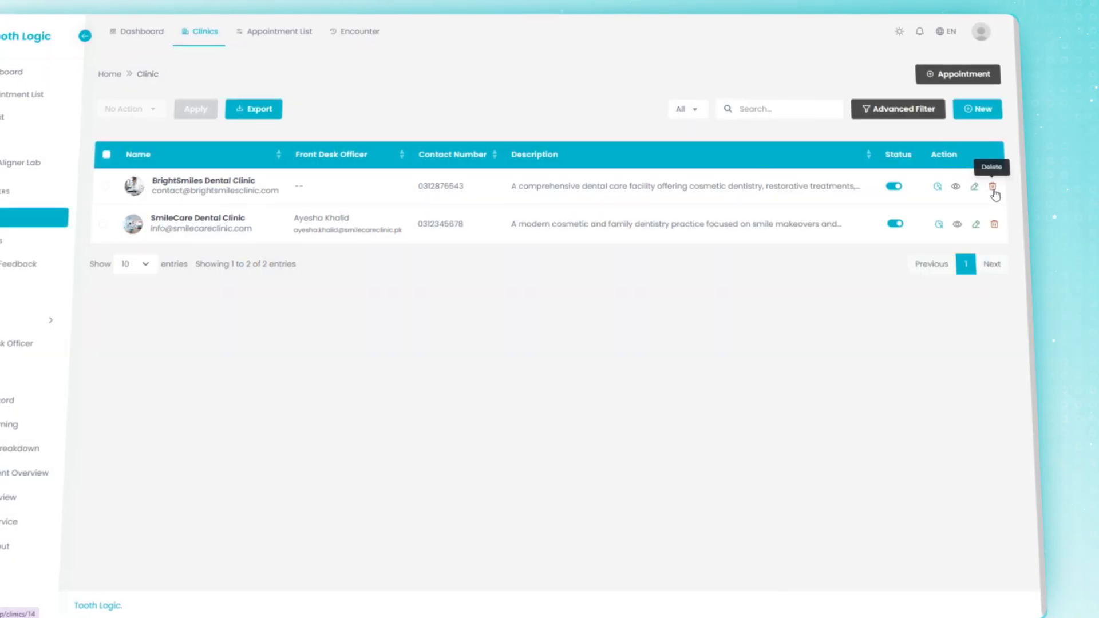
pyautogui.click(937, 191)
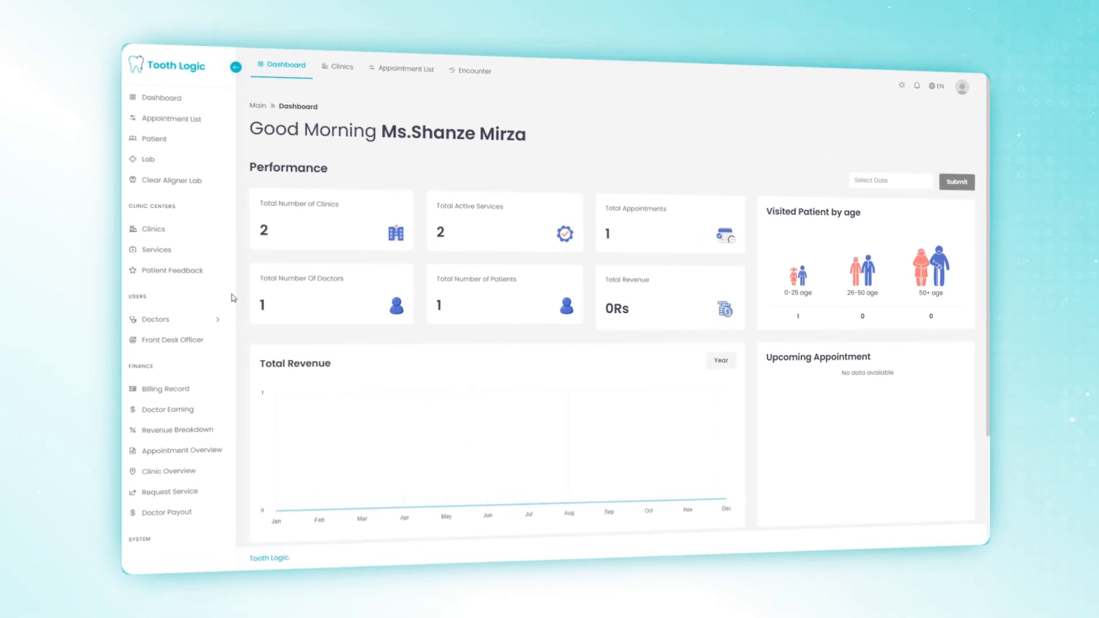
# Step: Go to the Front Desk Officer list and open a new officer form
pyautogui.click(213, 342)
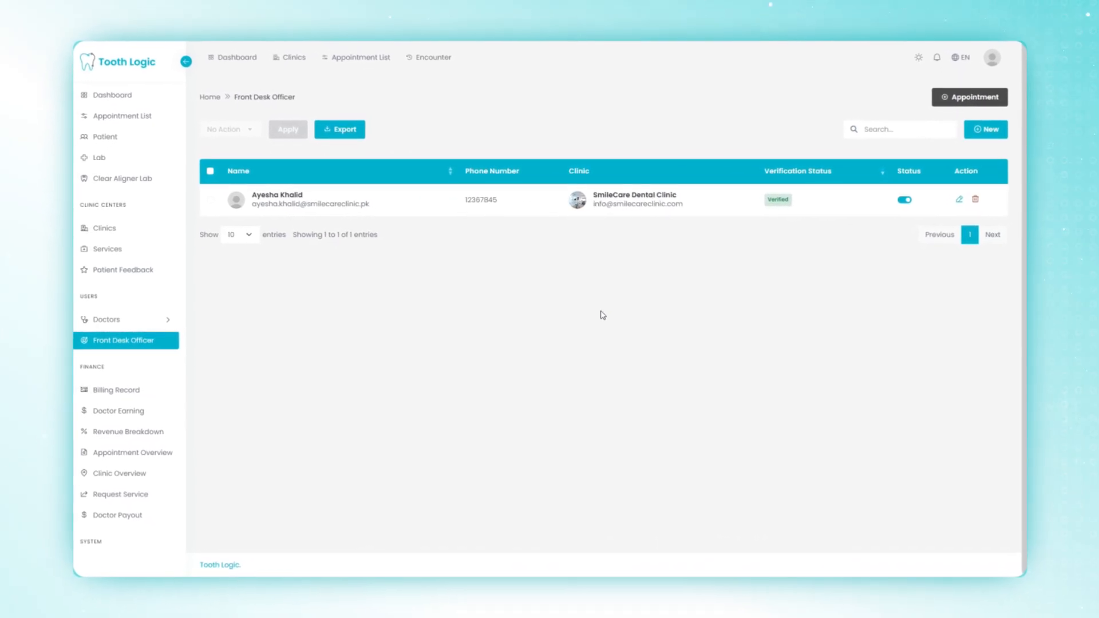
pyautogui.click(986, 129)
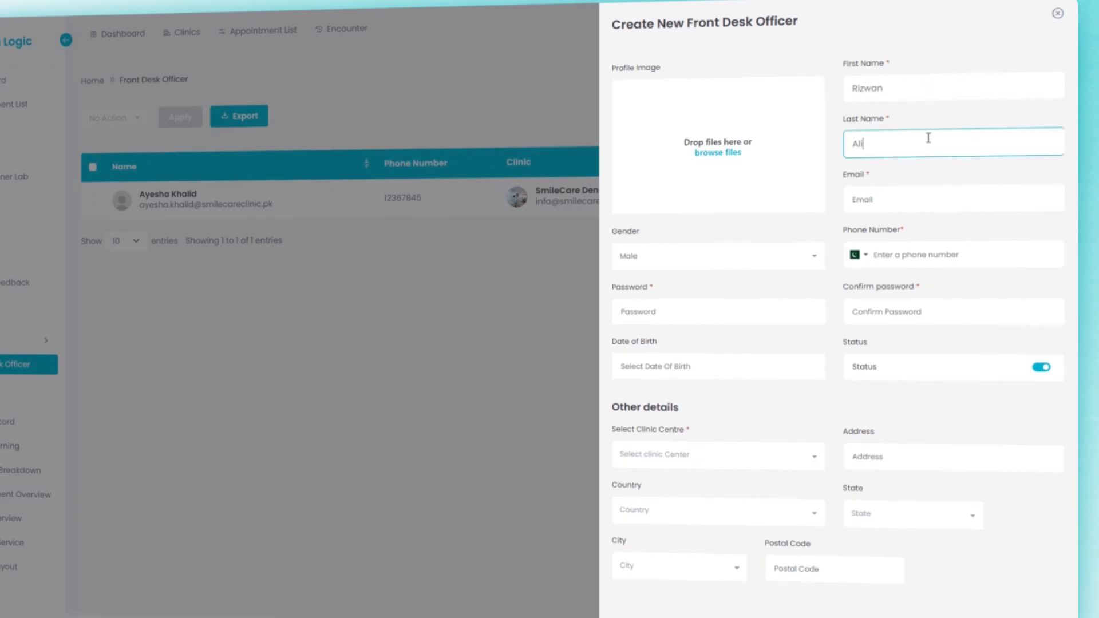
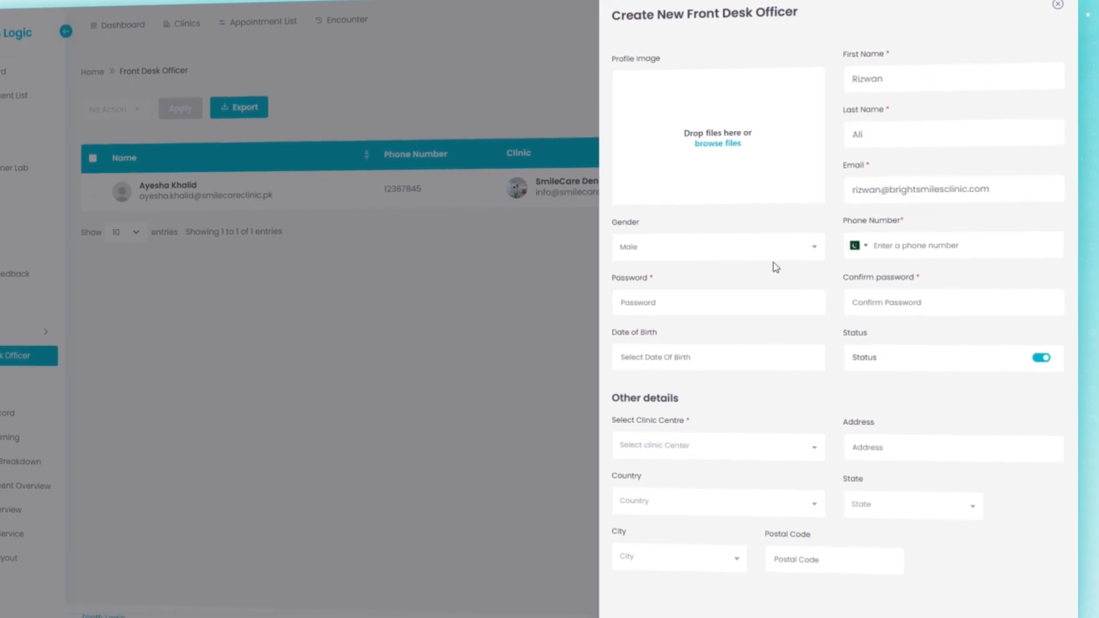
pyautogui.write('••••••••••••••••')
pyautogui.click(758, 345)
pyautogui.click(756, 362)
pyautogui.write('1999')
pyautogui.click(702, 360)
pyautogui.click(676, 248)
pyautogui.click(705, 400)
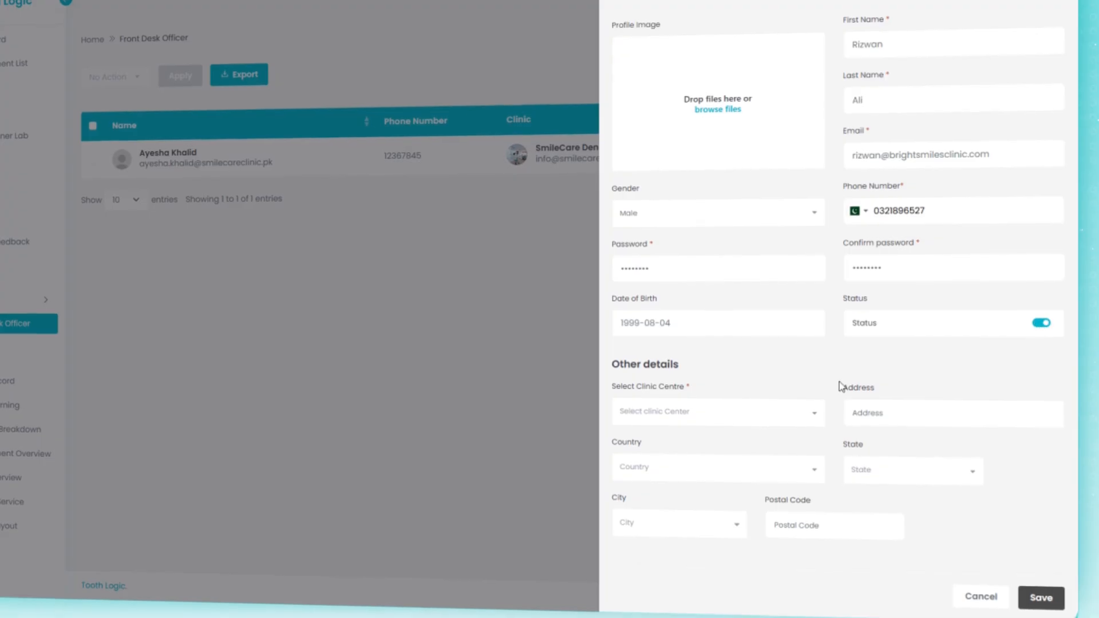
# Step: Assign the officer to BrightSmiles Dental Clinic with location Pakistan, Punjab, Lahore
pyautogui.click(795, 451)
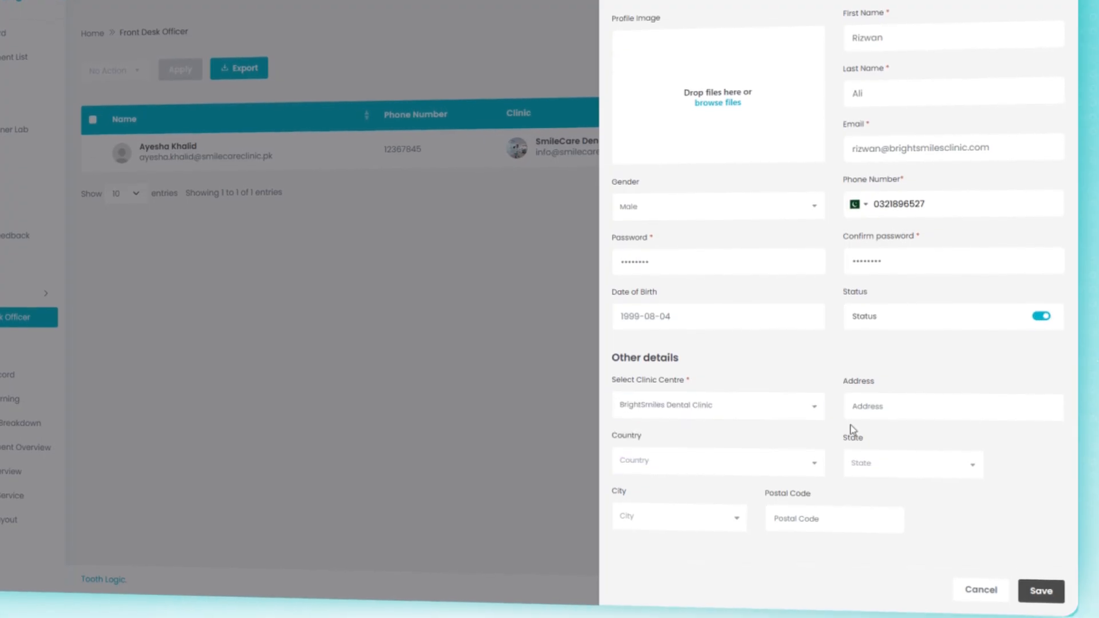
pyautogui.click(773, 458)
pyautogui.write('pak')
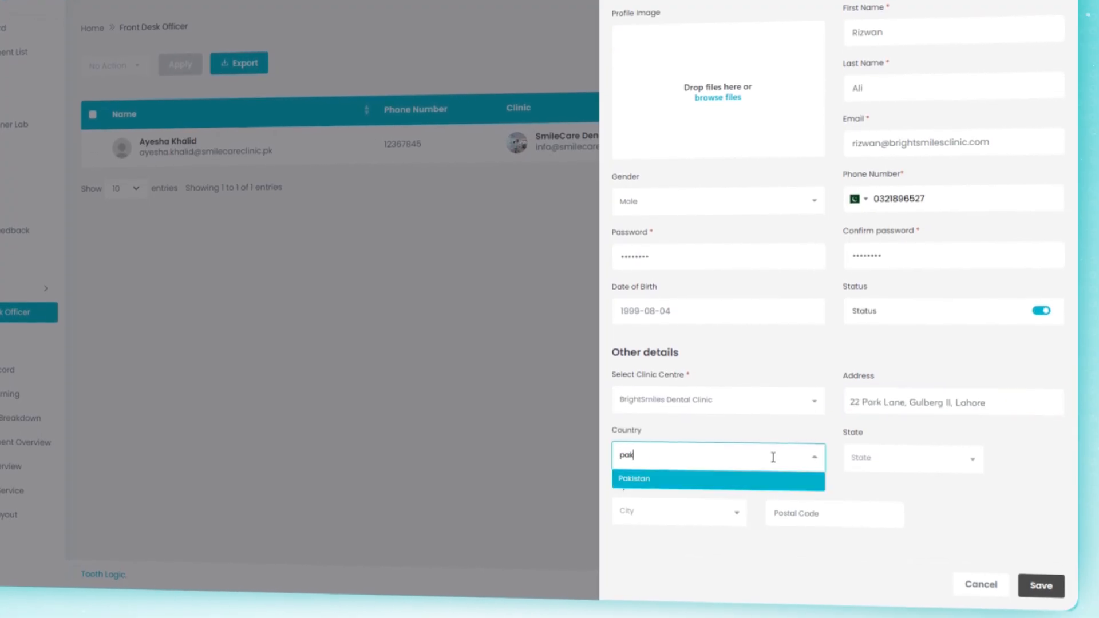
pyautogui.click(948, 462)
pyautogui.write('punj')
pyautogui.click(952, 483)
pyautogui.click(675, 509)
pyautogui.click(722, 531)
# Step: Add Front Desk Officer.png as the profile photo and save the officer
pyautogui.click(716, 94)
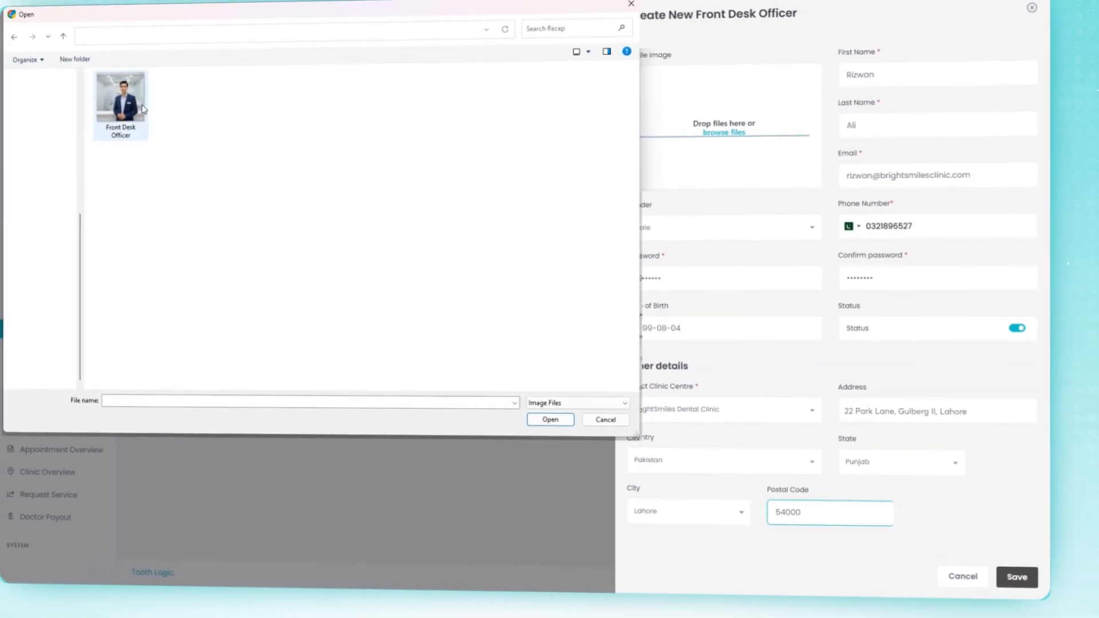
pyautogui.doubleClick(143, 108)
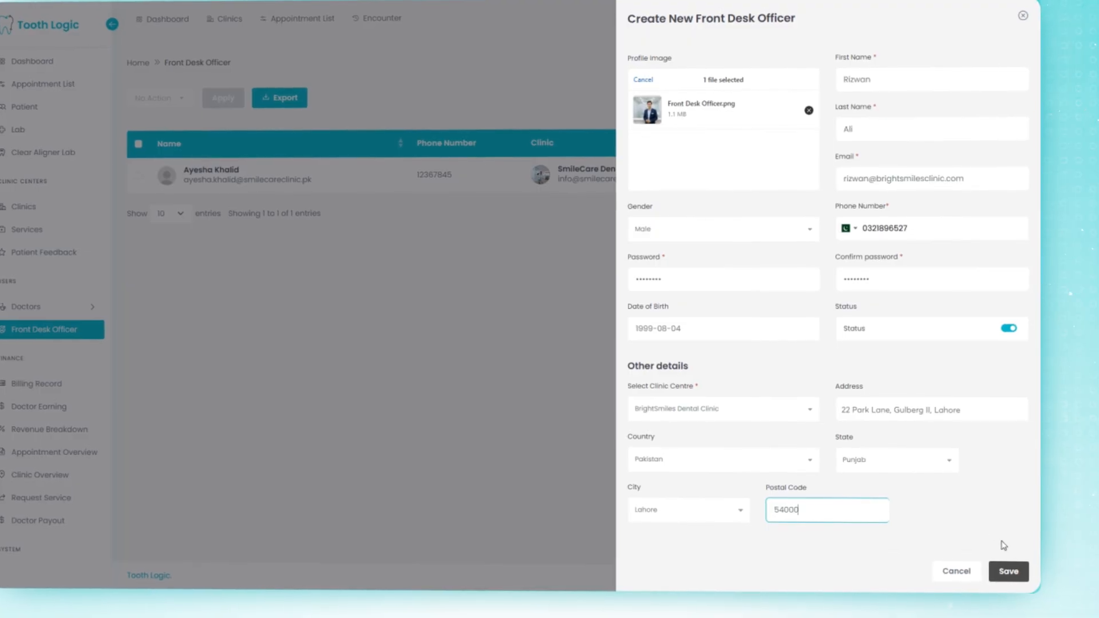
pyautogui.click(1019, 572)
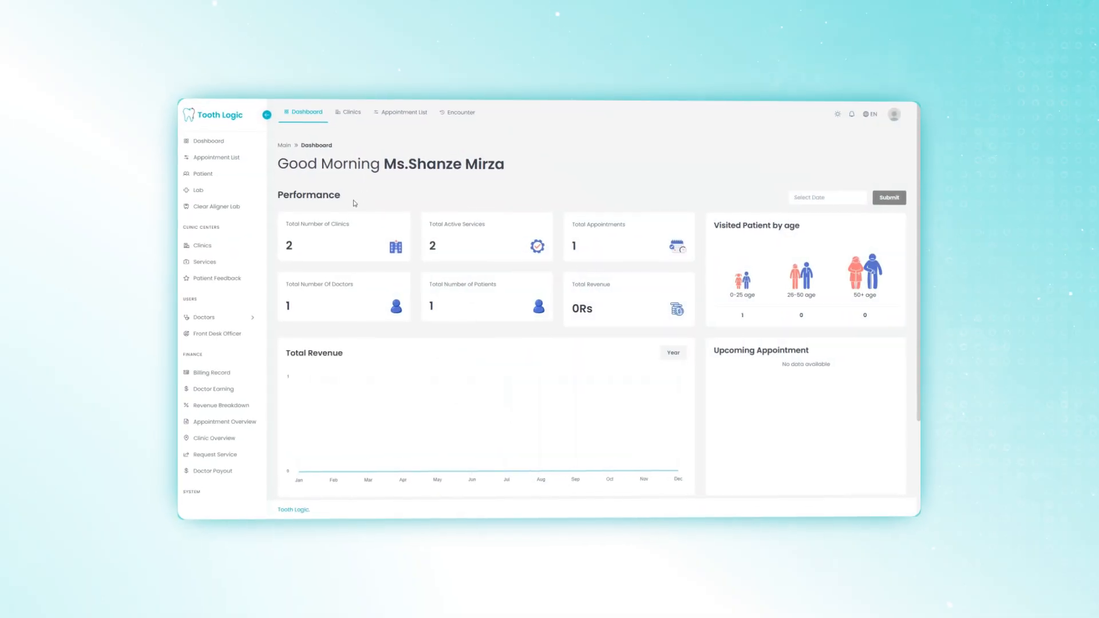
# Step: Expand Doctors in the sidebar and open the Doctor List
pyautogui.click(253, 317)
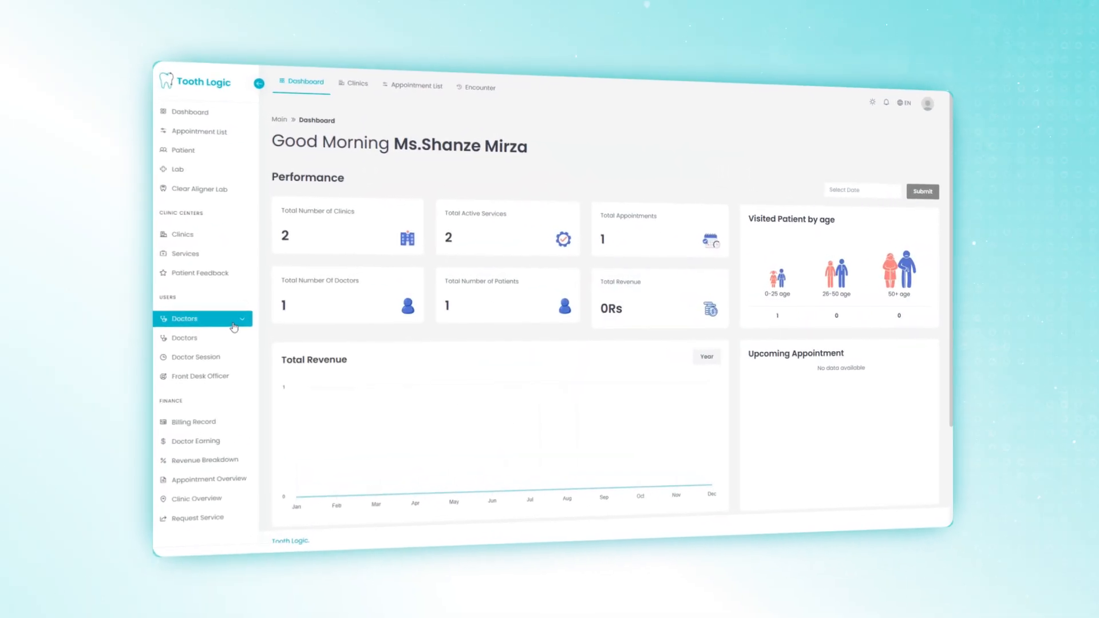
pyautogui.click(195, 343)
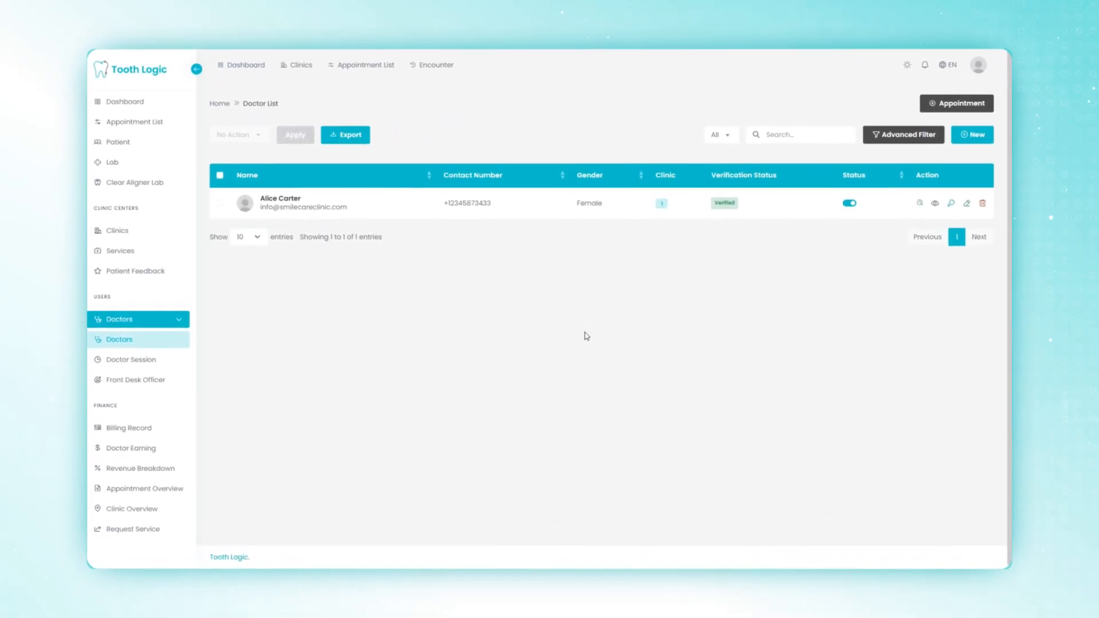
# Step: Start a new doctor profile and load Doctor.png as the doctor's image
pyautogui.click(974, 131)
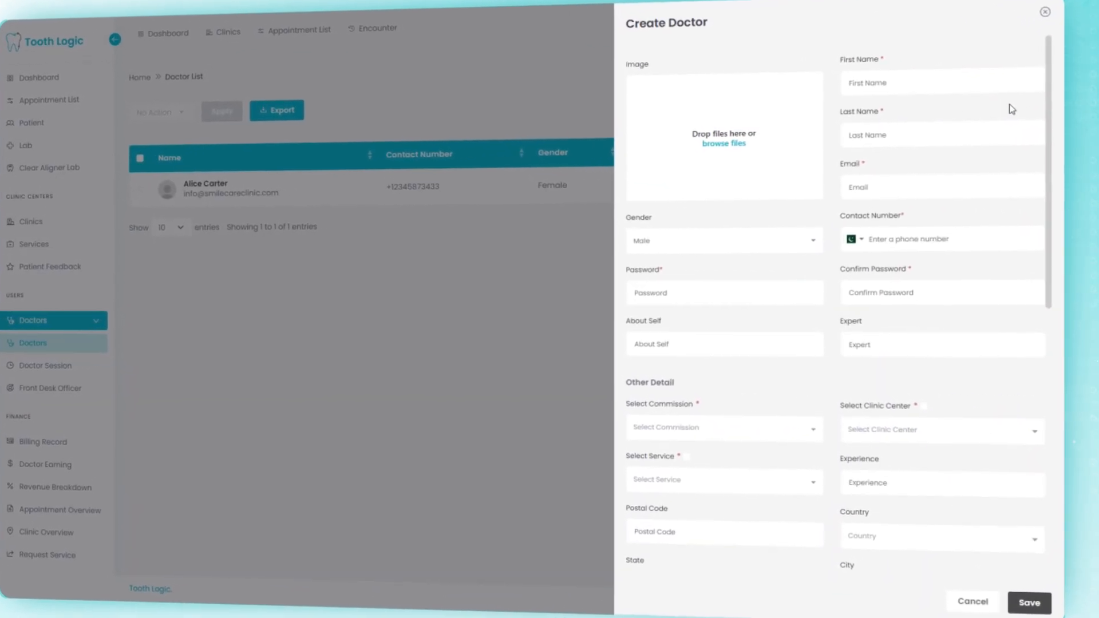
pyautogui.click(726, 140)
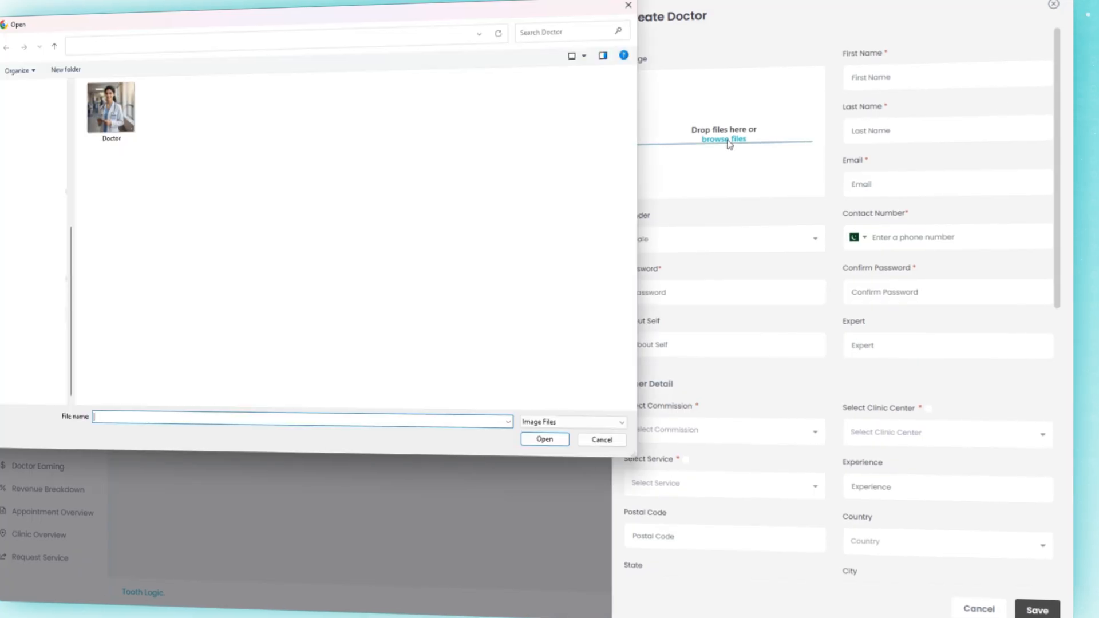
pyautogui.doubleClick(114, 140)
pyautogui.click(884, 85)
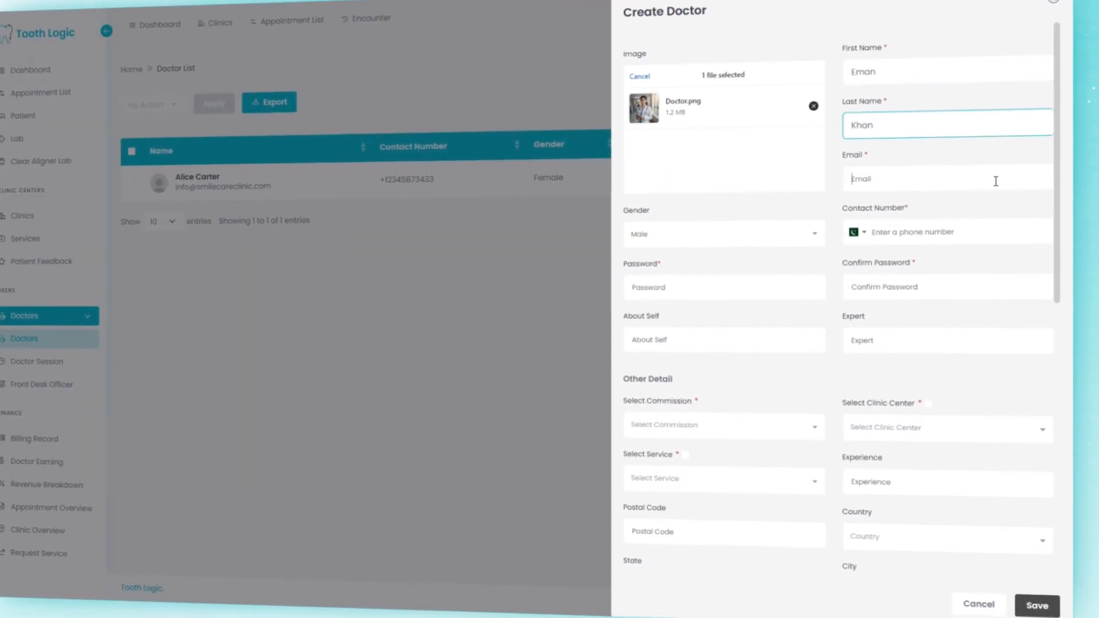
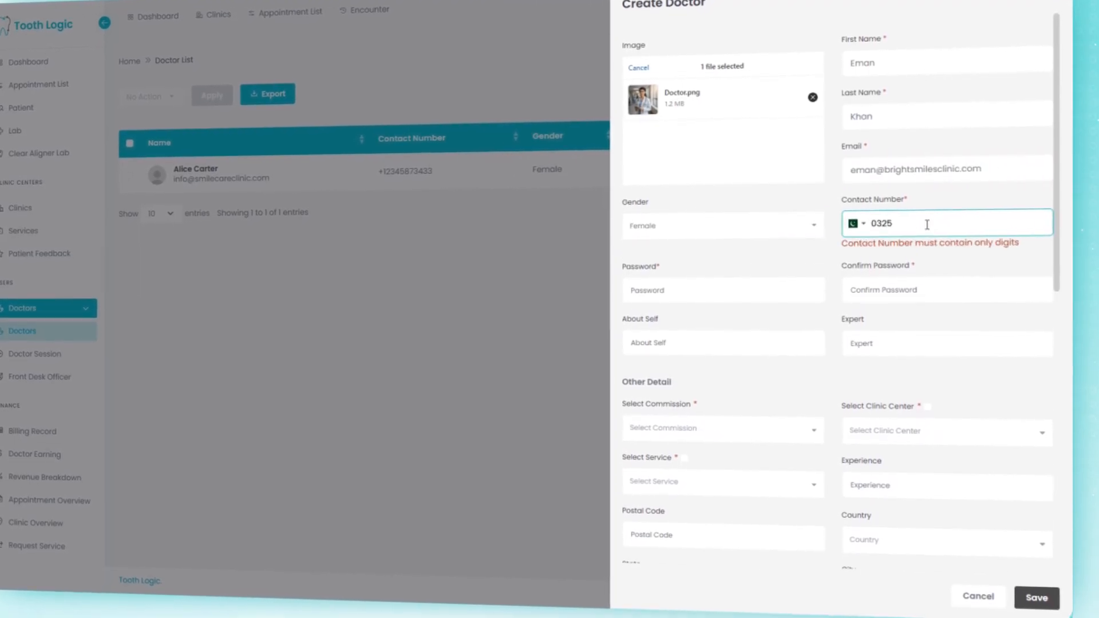
# Step: Enter the doctor's email and password, confirm it, and choose BrightSmiles Dental Clinic as clinic center
pyautogui.write('2••••••••')
pyautogui.click(951, 271)
pyautogui.write('••••••••')
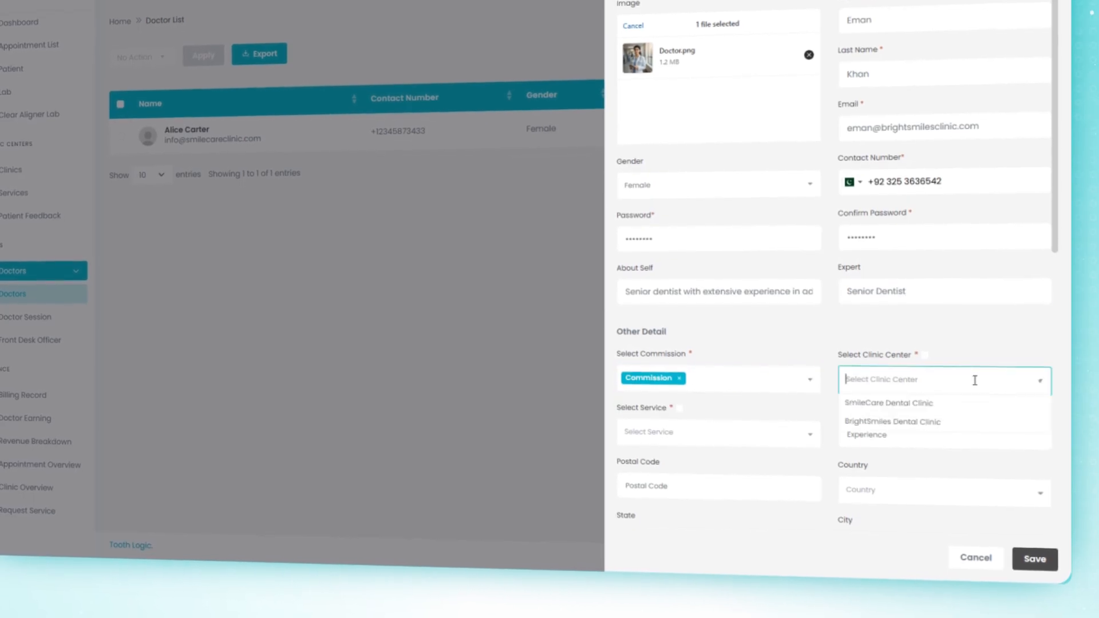
pyautogui.click(974, 420)
pyautogui.scroll(-2, 829, 394)
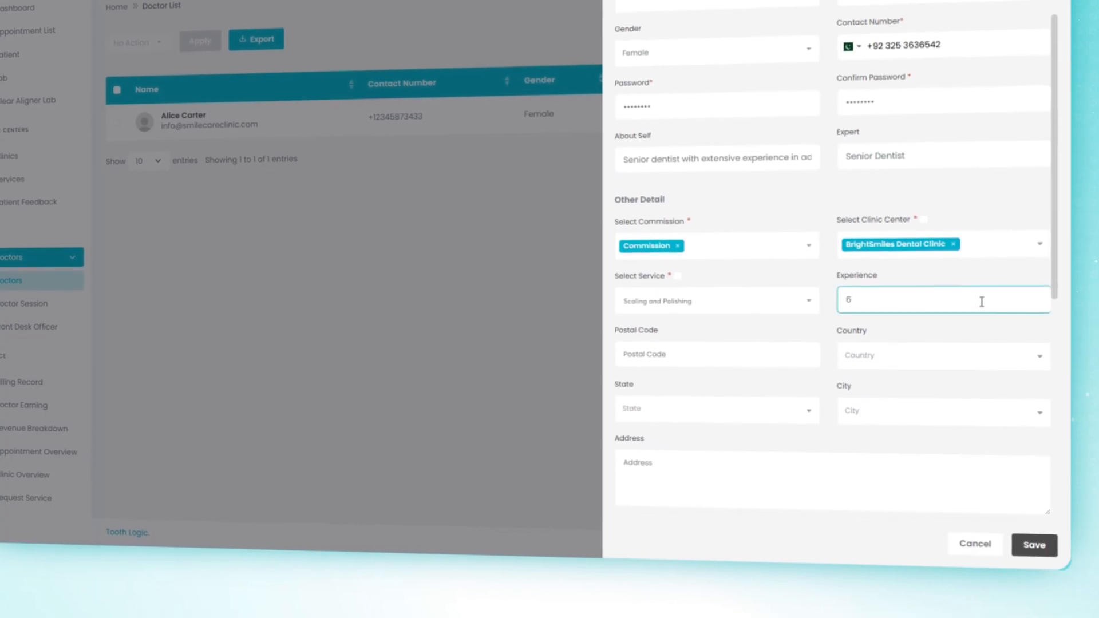
# Step: Set postal code 54000 and location Pakistan, Punjab, Lahore for the doctor
pyautogui.write('54000')
pyautogui.click(969, 353)
pyautogui.write('pak')
pyautogui.click(944, 376)
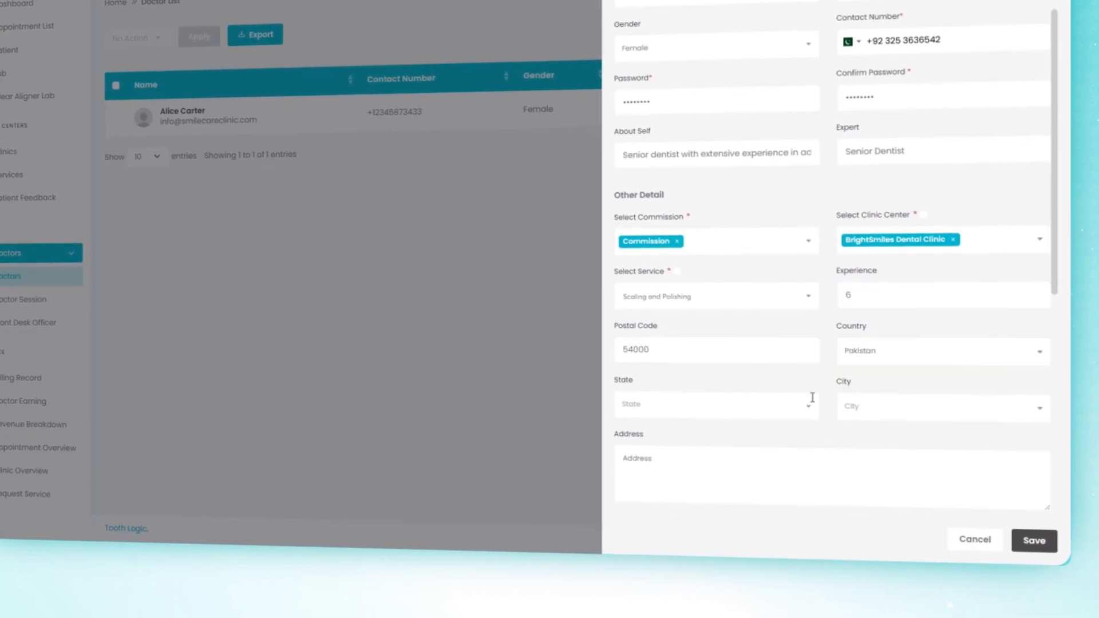
pyautogui.write('u')
pyautogui.click(739, 428)
pyautogui.click(889, 399)
pyautogui.write('lah')
pyautogui.click(879, 429)
# Step: Enter the street address and a 2015 DOW University qualification, then save the doctor
pyautogui.scroll(-2, 798, 435)
pyautogui.click(848, 342)
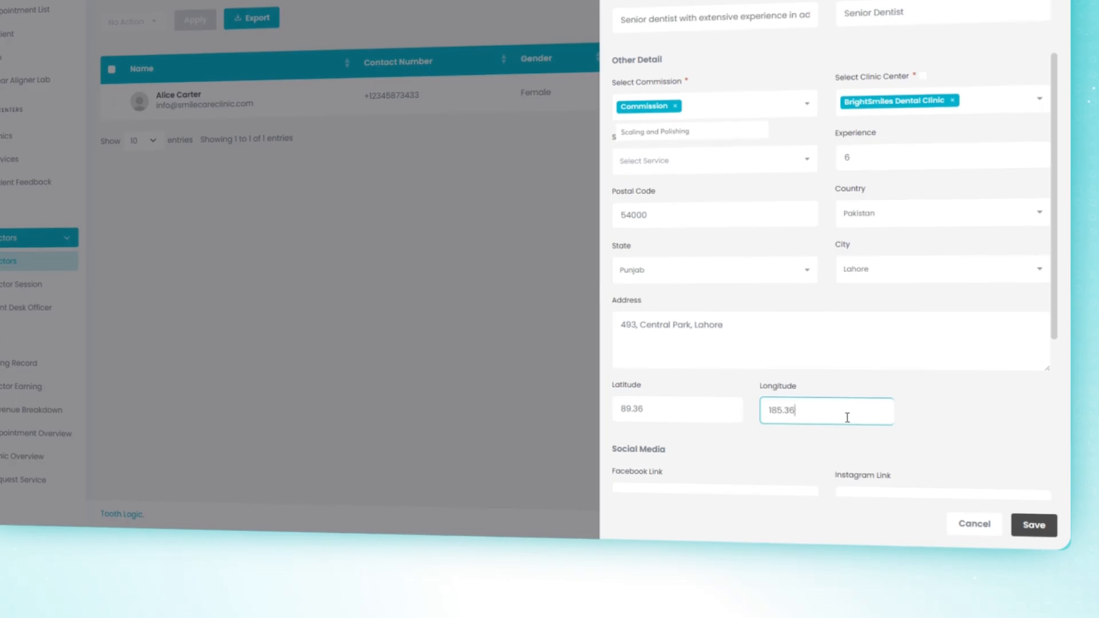
pyautogui.scroll(-3, 847, 417)
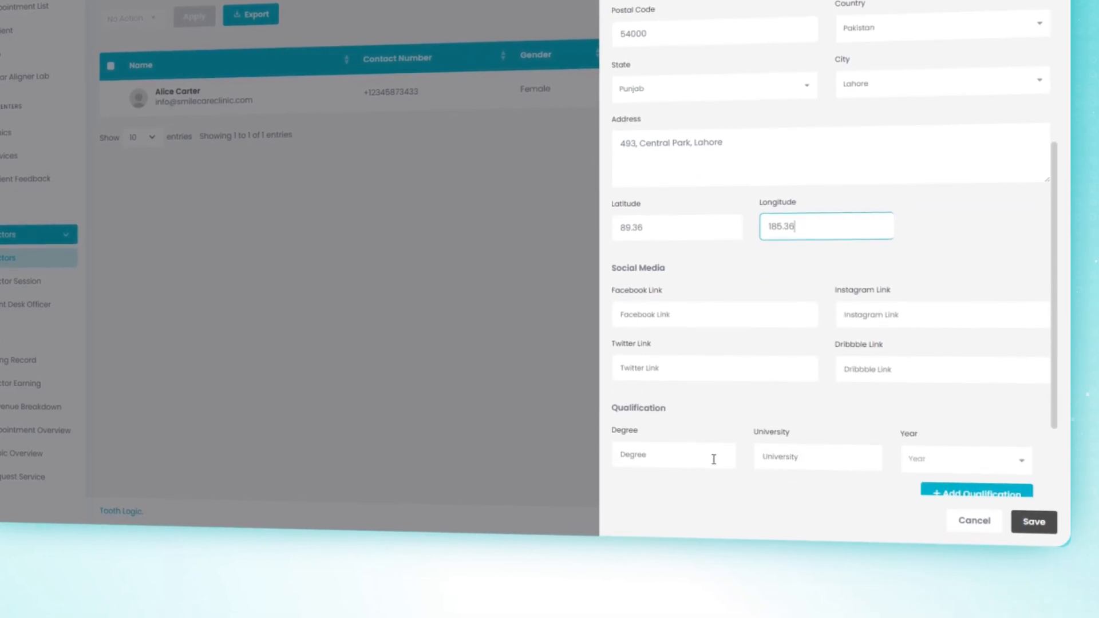
pyautogui.write('DOW University')
pyautogui.click(966, 457)
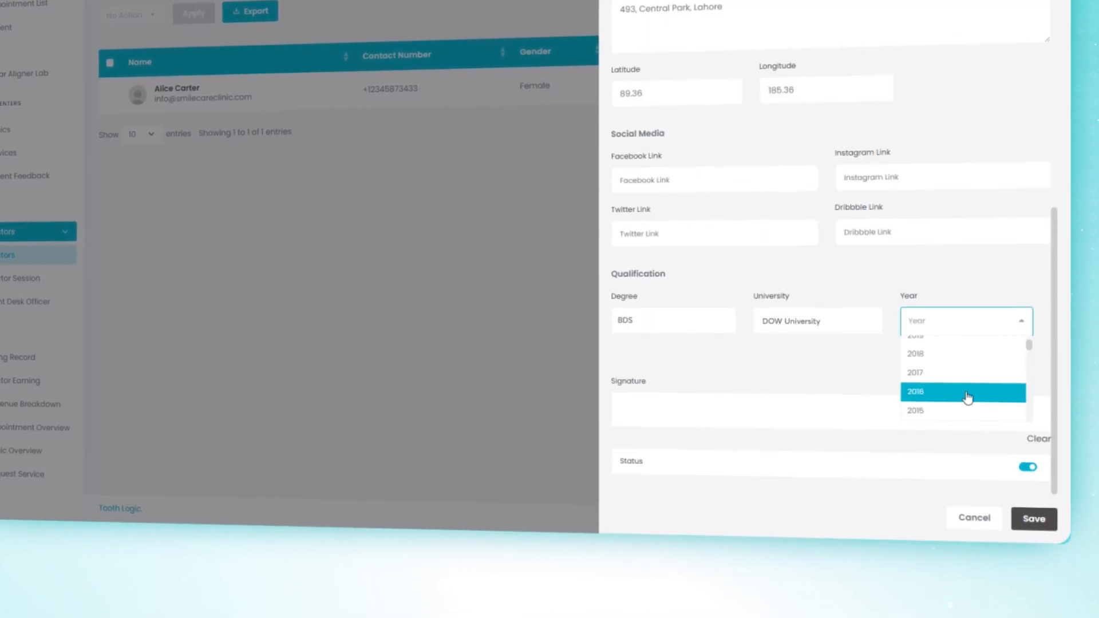
pyautogui.click(968, 409)
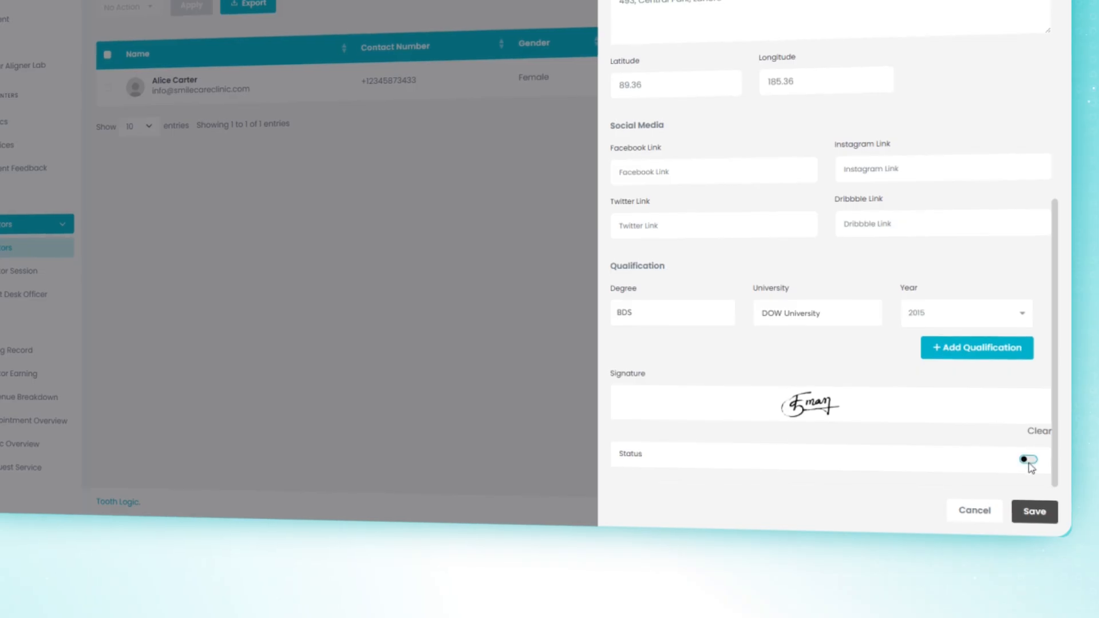
pyautogui.click(1053, 518)
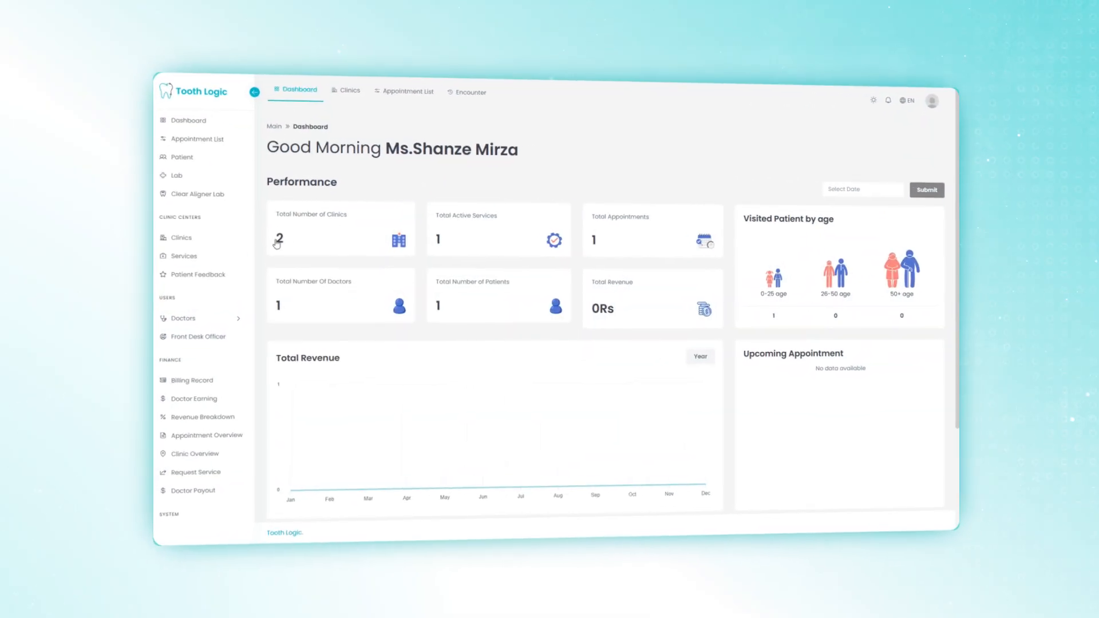
# Step: Open the Services list and start creating a new service
pyautogui.click(213, 252)
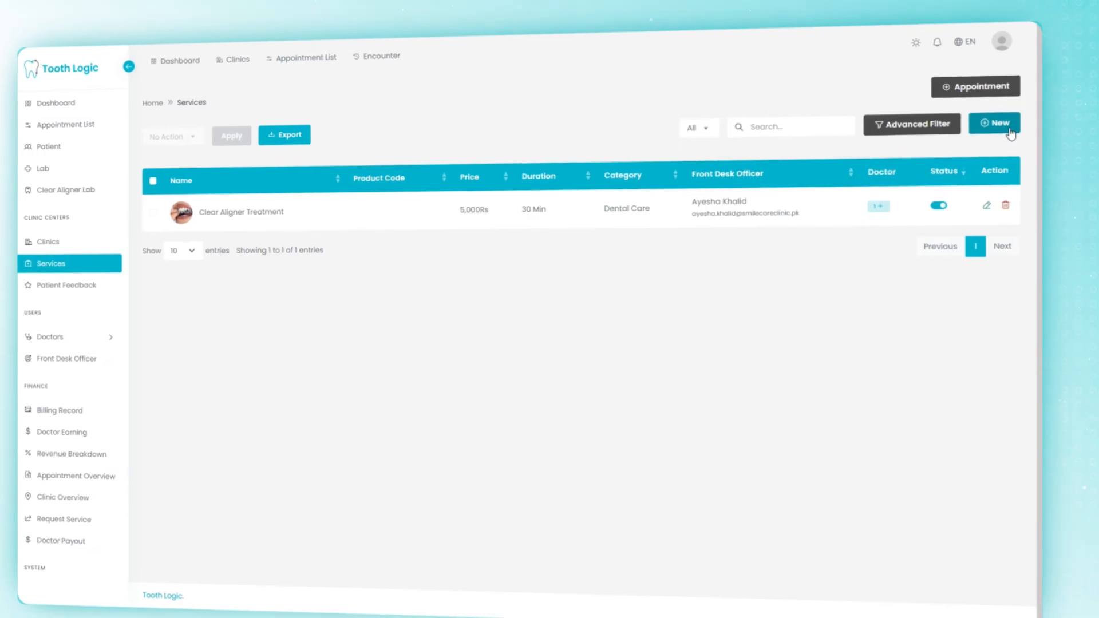
pyautogui.click(997, 123)
# Step: Attach Polishing.jpg as the image, choose Scaling & Polishing, and enter product code 2523
pyautogui.click(710, 164)
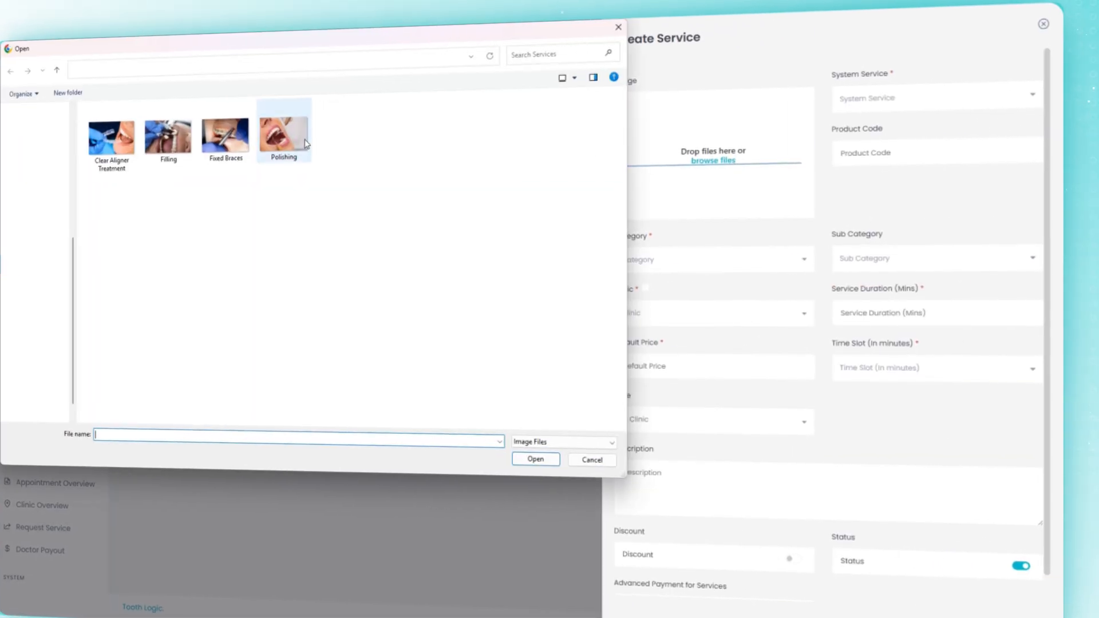
pyautogui.doubleClick(283, 138)
pyautogui.click(882, 98)
pyautogui.click(879, 112)
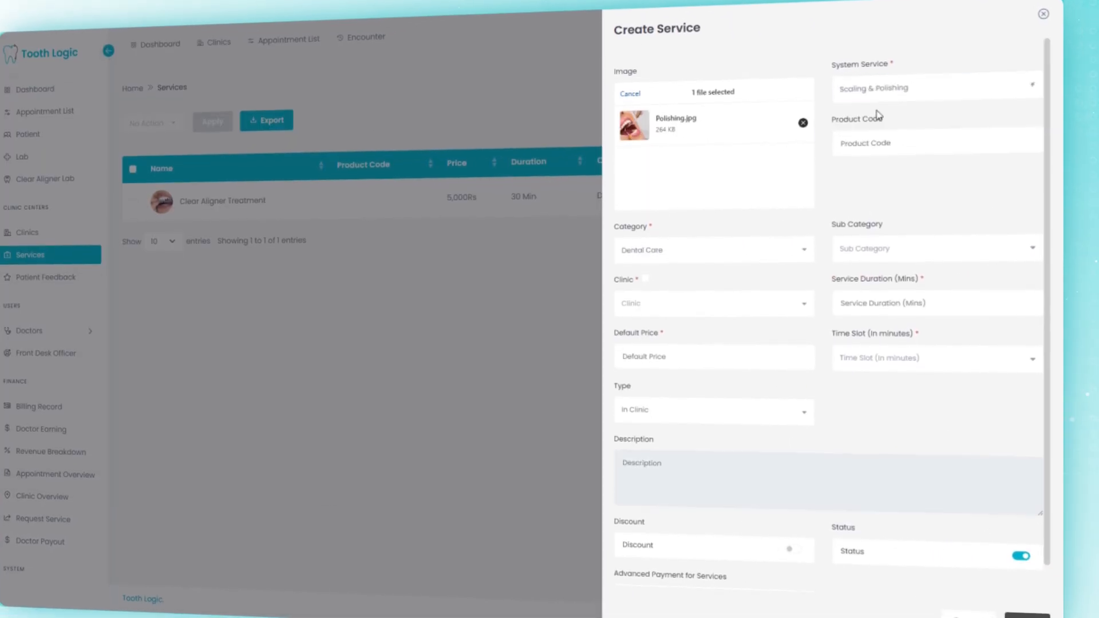
pyautogui.click(887, 131)
pyautogui.write('2523')
# Step: Assign BrightSmiles Dental Clinic, 10-minute duration, 5000 Rs price and a 30-minute time slot
pyautogui.click(756, 288)
pyautogui.click(768, 329)
pyautogui.click(903, 287)
pyautogui.write('10')
pyautogui.click(771, 320)
pyautogui.write('5000')
pyautogui.click(915, 322)
pyautogui.click(910, 373)
# Step: Leave discount and advance payment switched off, then save the new service
pyautogui.scroll(-1, 796, 403)
pyautogui.click(793, 433)
pyautogui.click(908, 428)
pyautogui.click(899, 446)
pyautogui.click(792, 364)
pyautogui.click(791, 467)
pyautogui.click(796, 455)
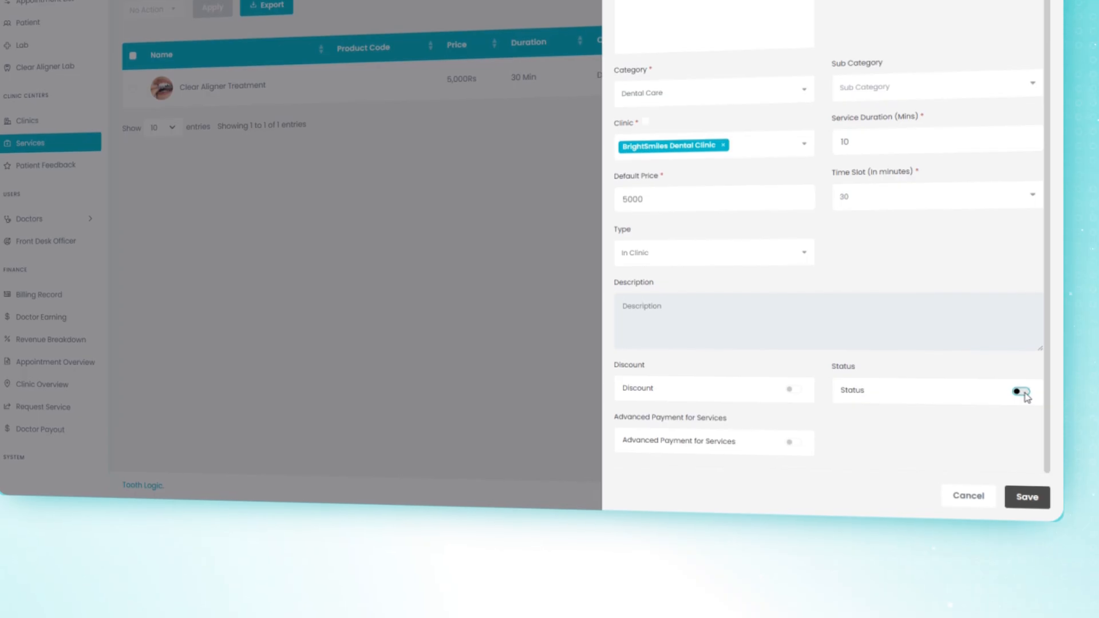
pyautogui.click(1043, 496)
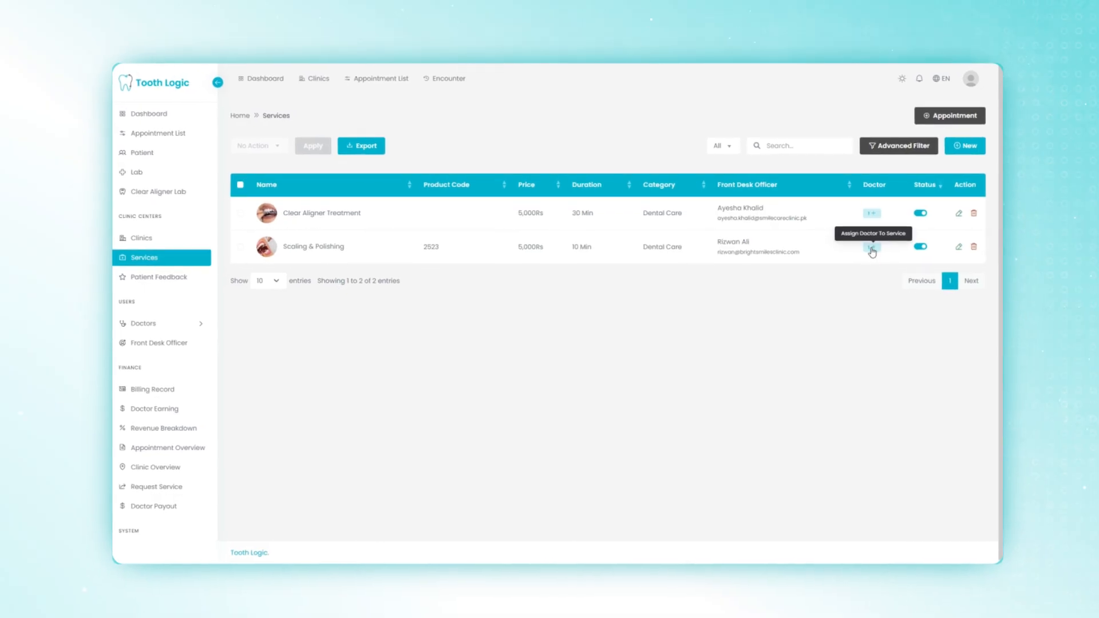
# Step: Assign a doctor to Scaling & Polishing, toggle its status, and close its edit form unchanged
pyautogui.click(870, 247)
pyautogui.click(978, 548)
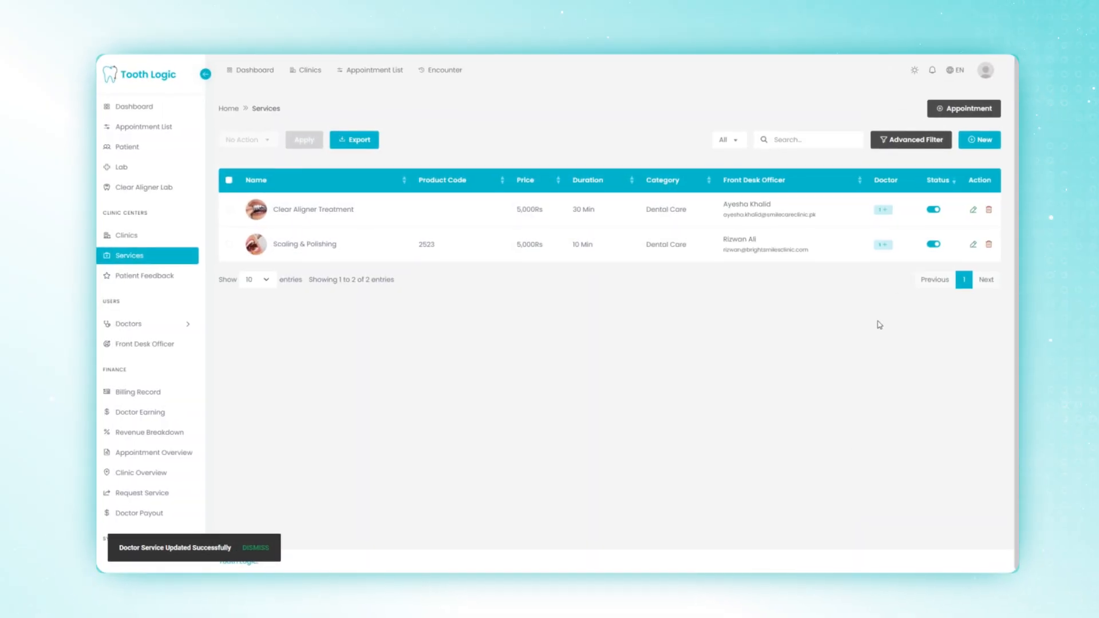
pyautogui.click(927, 245)
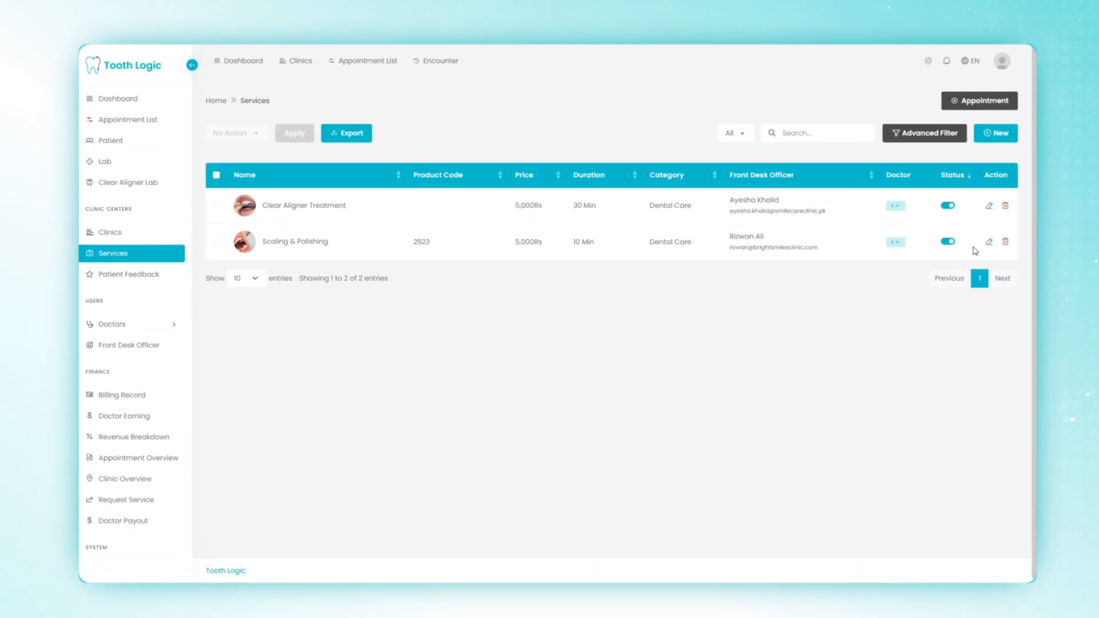
pyautogui.click(980, 243)
pyautogui.click(969, 567)
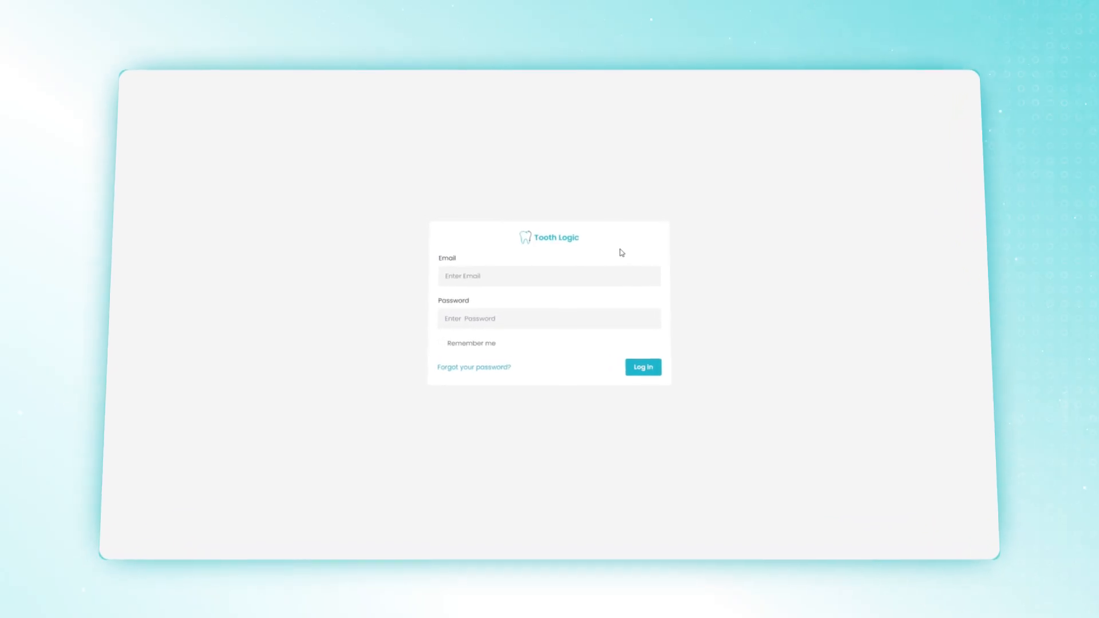
# Step: Sign back in with the clinic email and password, open the patient list, and start a new patient
pyautogui.click(592, 278)
pyautogui.click(591, 317)
pyautogui.write('••••••')
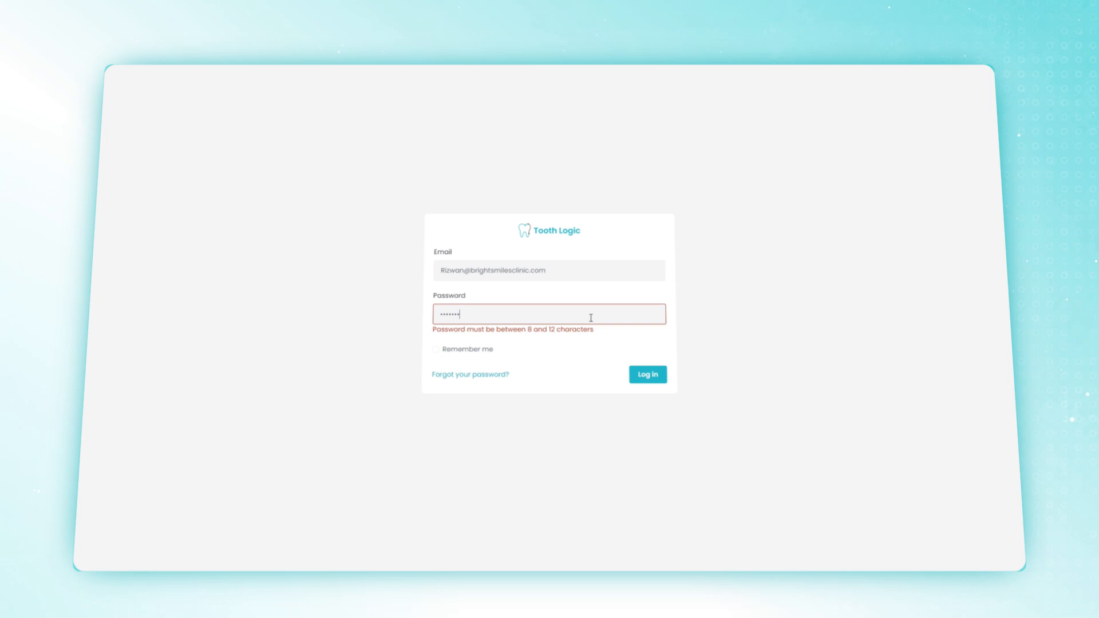
pyautogui.write('••')
pyautogui.click(661, 372)
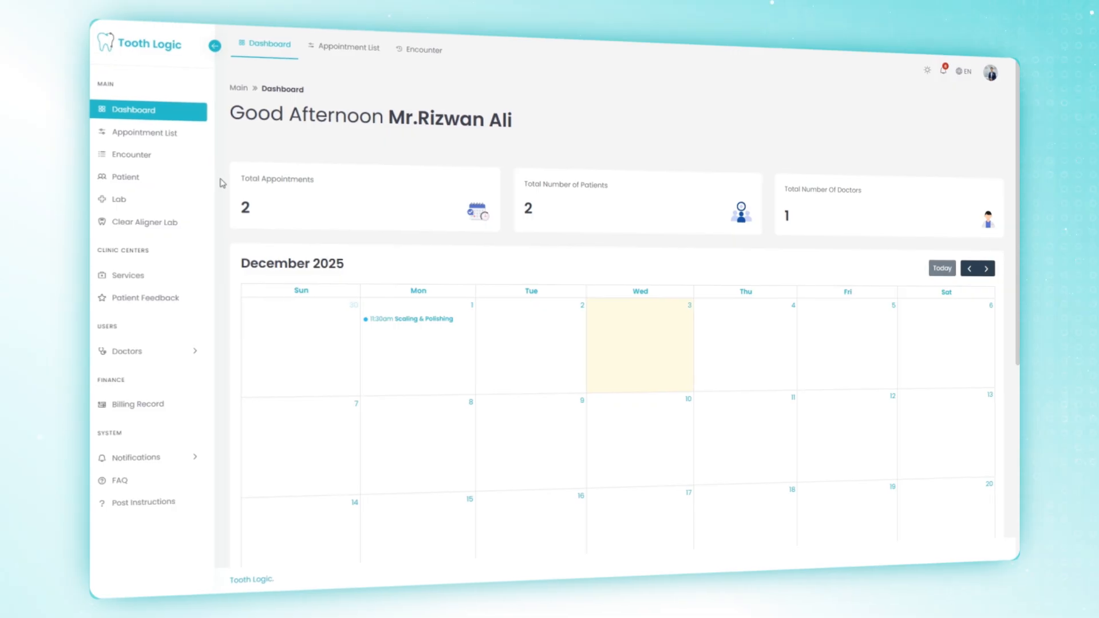
pyautogui.click(140, 190)
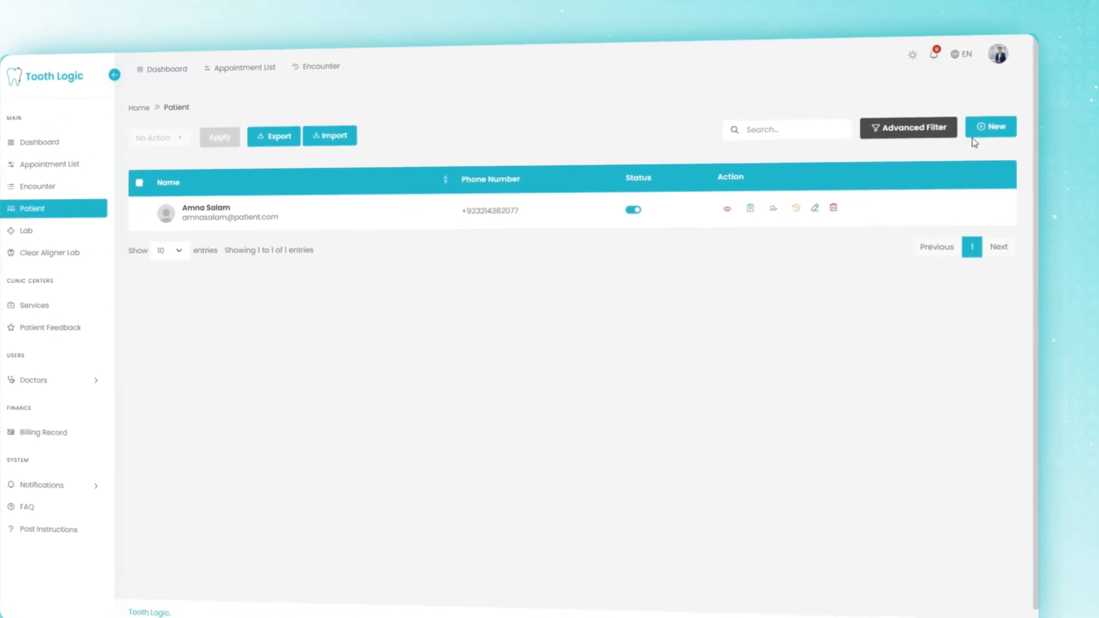
pyautogui.click(988, 127)
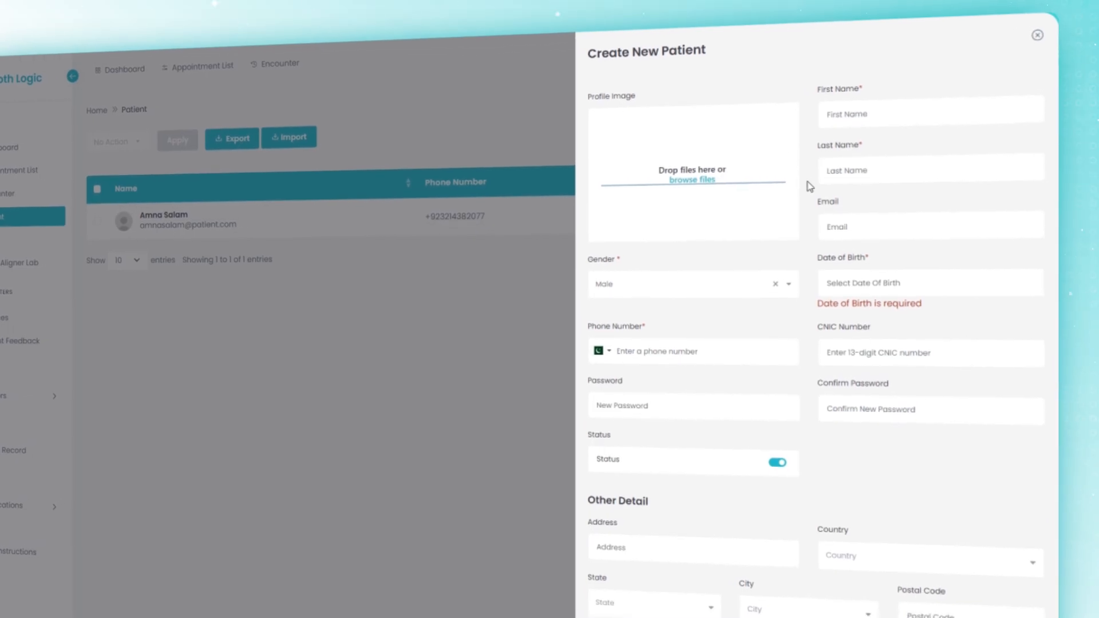
# Step: Upload the patient's profile photo and enter their first name, last name and email
pyautogui.click(709, 176)
pyautogui.doubleClick(77, 140)
pyautogui.click(886, 106)
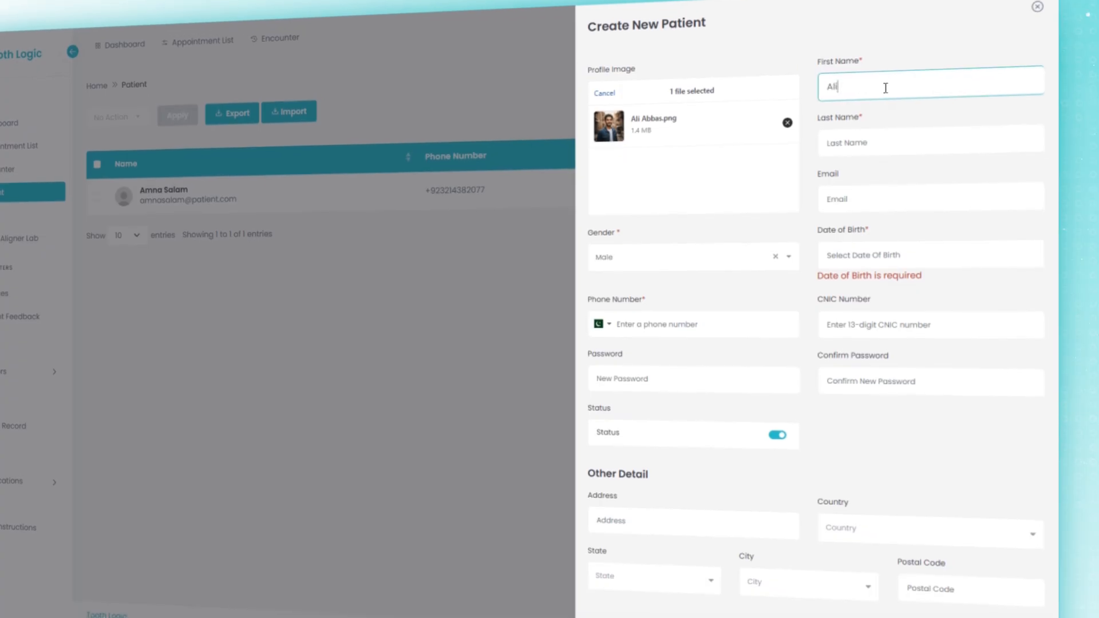
pyautogui.click(900, 143)
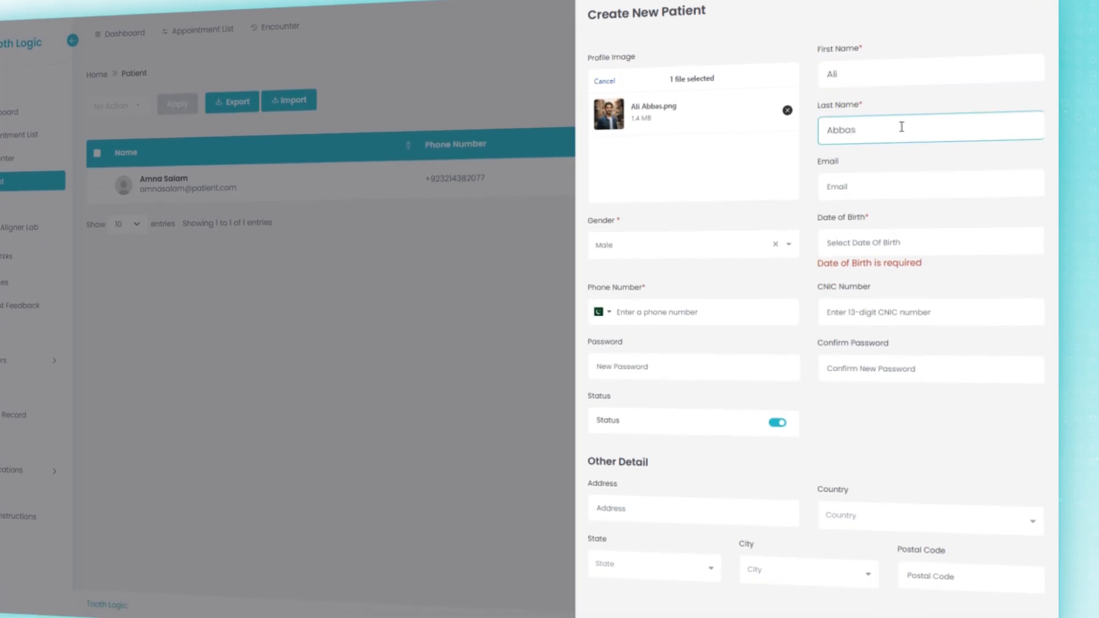
pyautogui.click(841, 185)
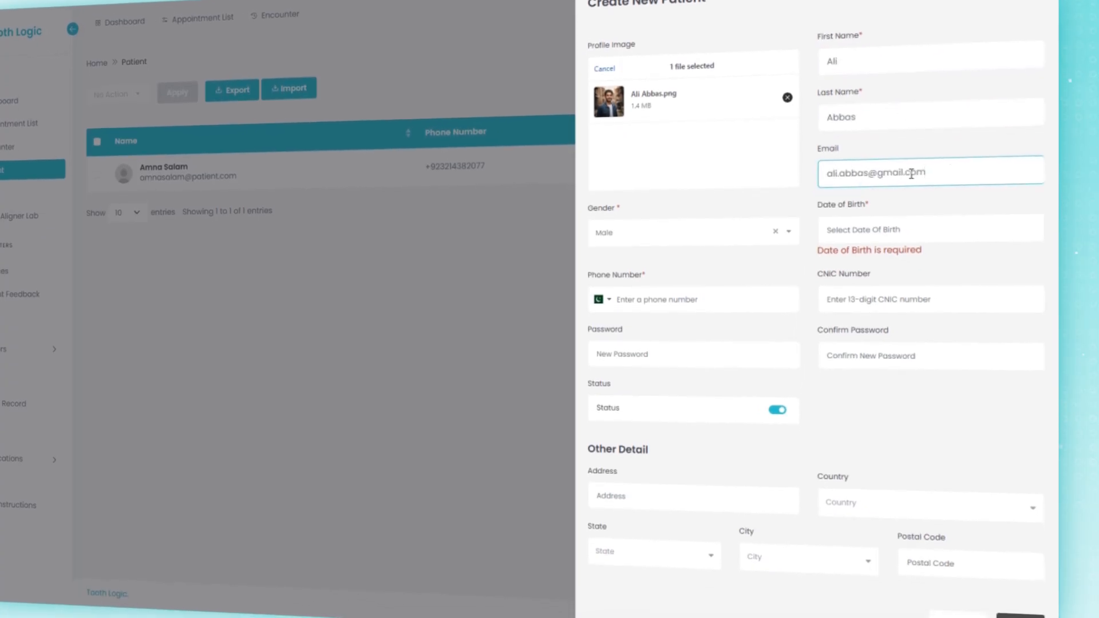
# Step: Set gender to male and date of birth to 1 April 1999
pyautogui.click(734, 251)
pyautogui.click(734, 251)
pyautogui.click(925, 224)
pyautogui.click(952, 240)
pyautogui.write('1999')
pyautogui.click(901, 234)
pyautogui.click(871, 324)
pyautogui.click(945, 275)
# Step: Enter the patient's phone number, ID number, and account password with confirmation
pyautogui.click(673, 278)
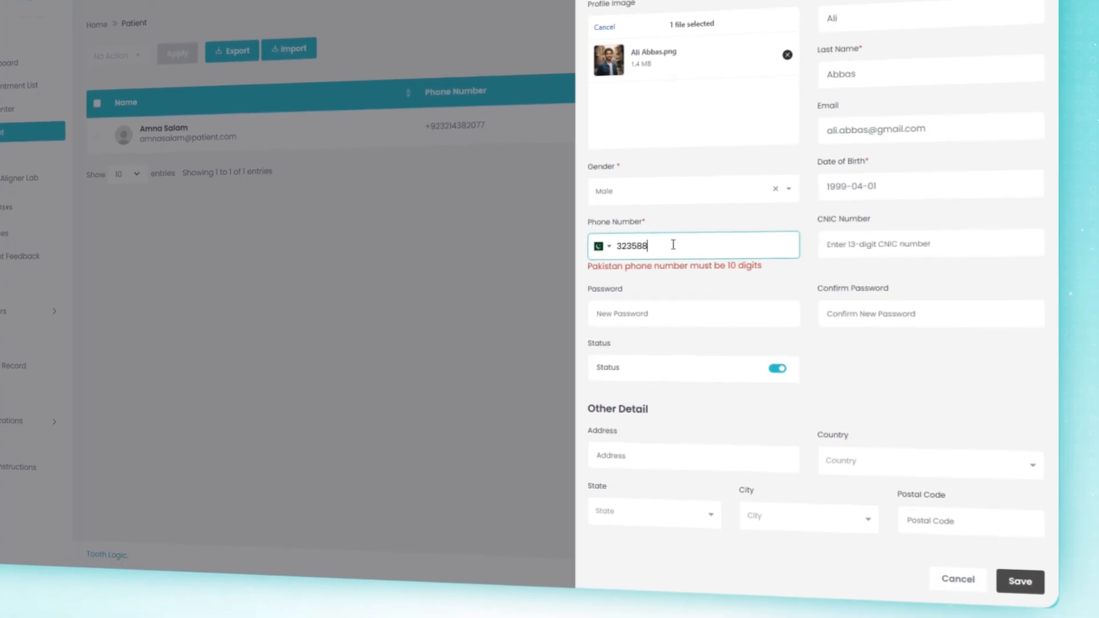
pyautogui.click(874, 246)
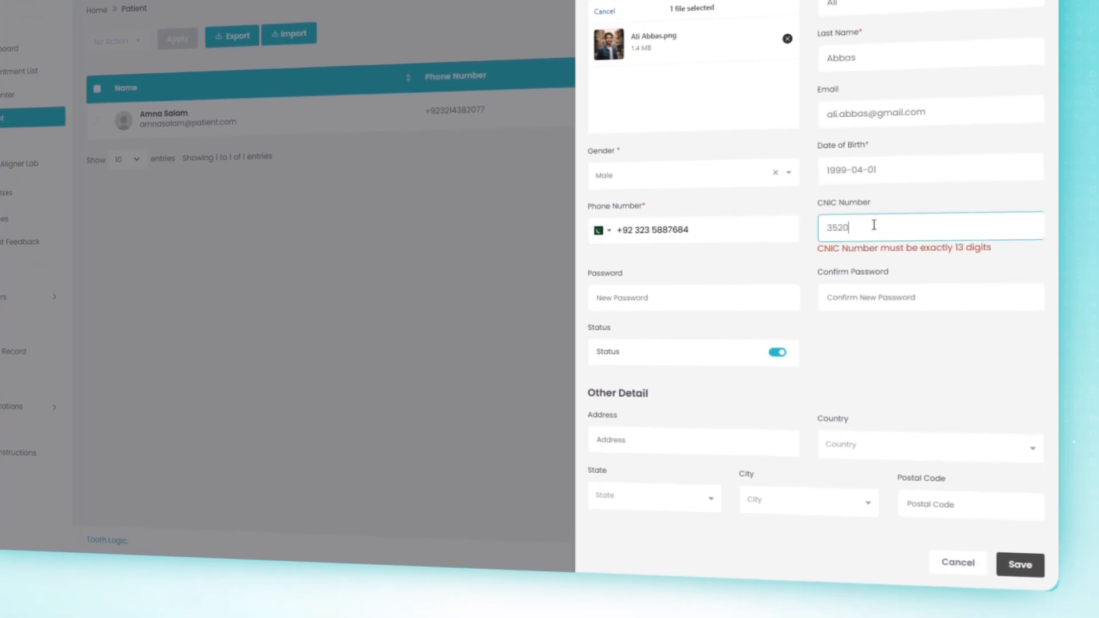
pyautogui.click(704, 281)
pyautogui.write('12345678')
pyautogui.click(1025, 284)
pyautogui.write('12345678')
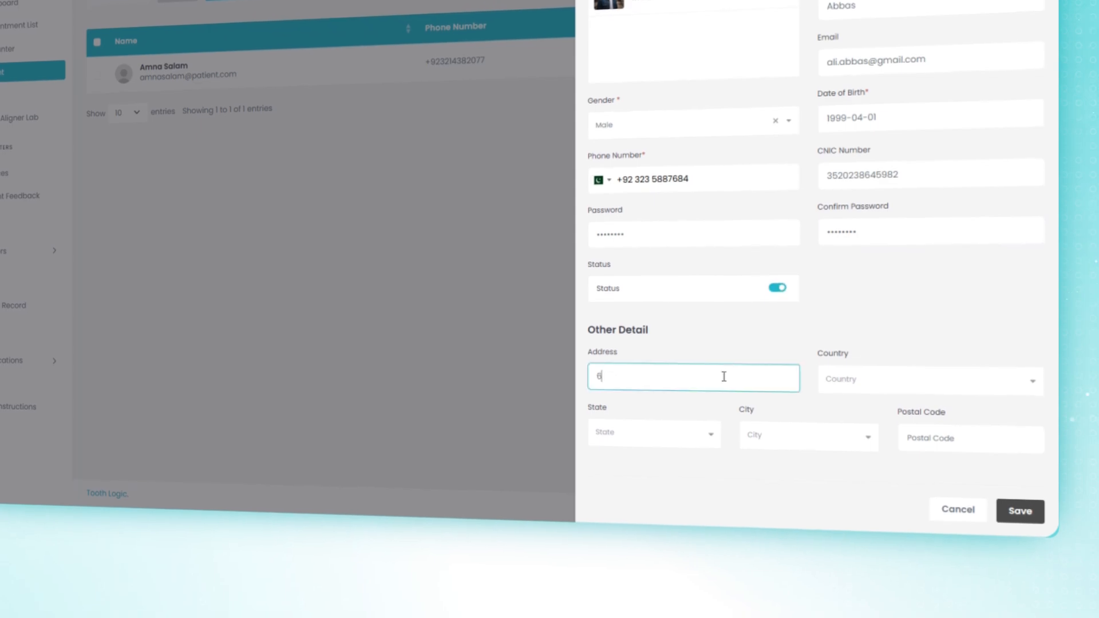
pyautogui.write('ahore')
# Step: Set the address to Pakistan, Punjab, Lahore and save the patient
pyautogui.click(863, 369)
pyautogui.write('pak')
pyautogui.click(862, 397)
pyautogui.click(677, 421)
pyautogui.click(677, 458)
pyautogui.click(802, 431)
pyautogui.write('laho')
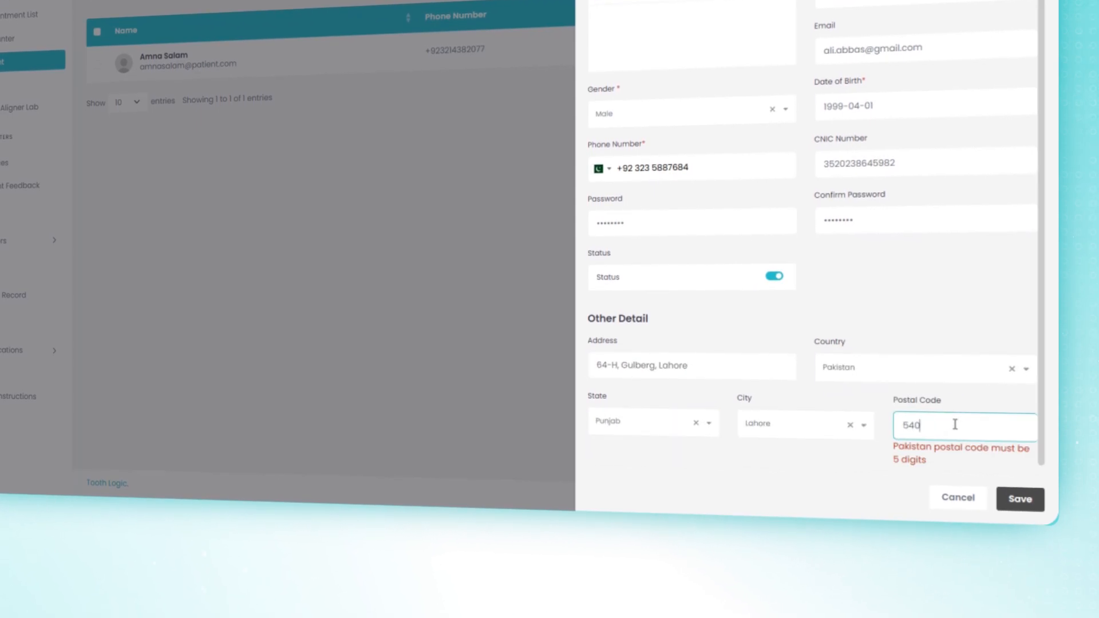
pyautogui.click(1032, 500)
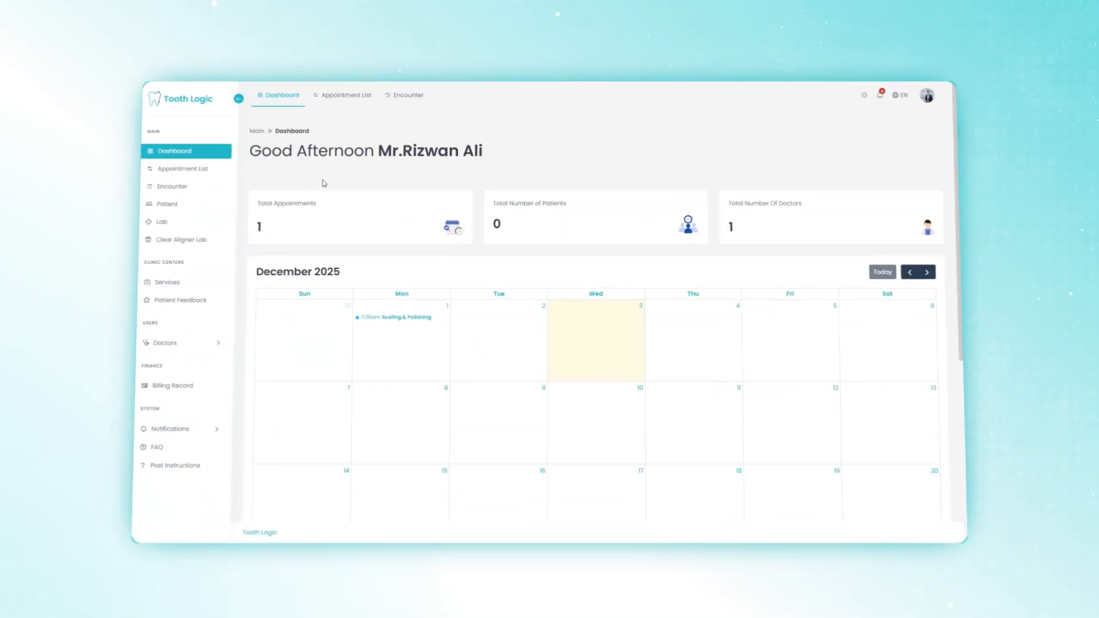
# Step: Show the Appointment List and bring up its advanced filter panel
pyautogui.click(178, 162)
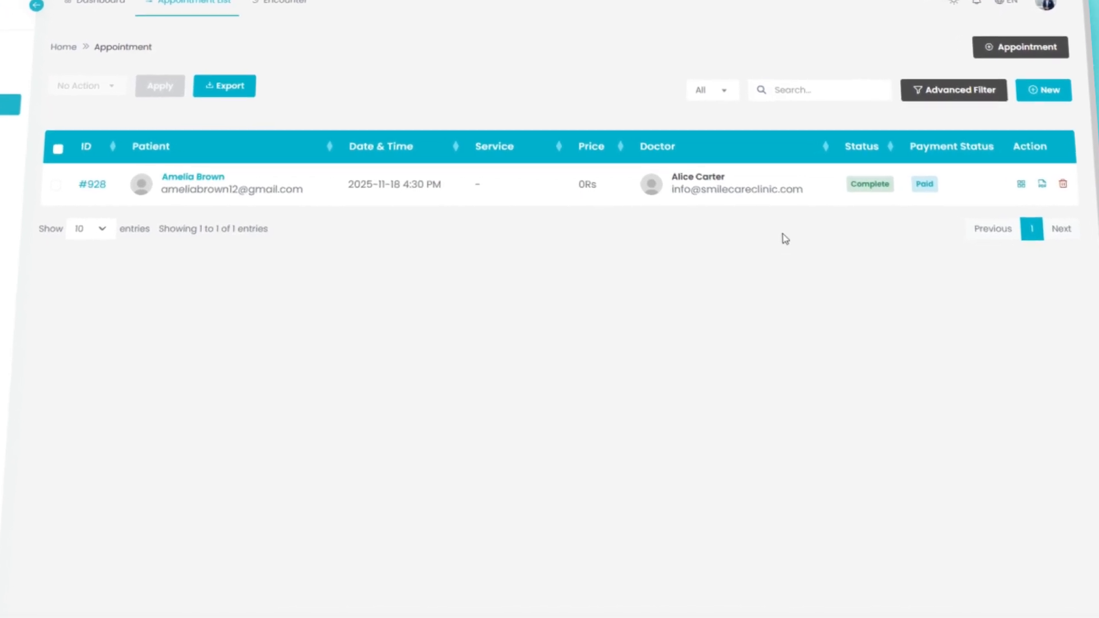
pyautogui.click(814, 95)
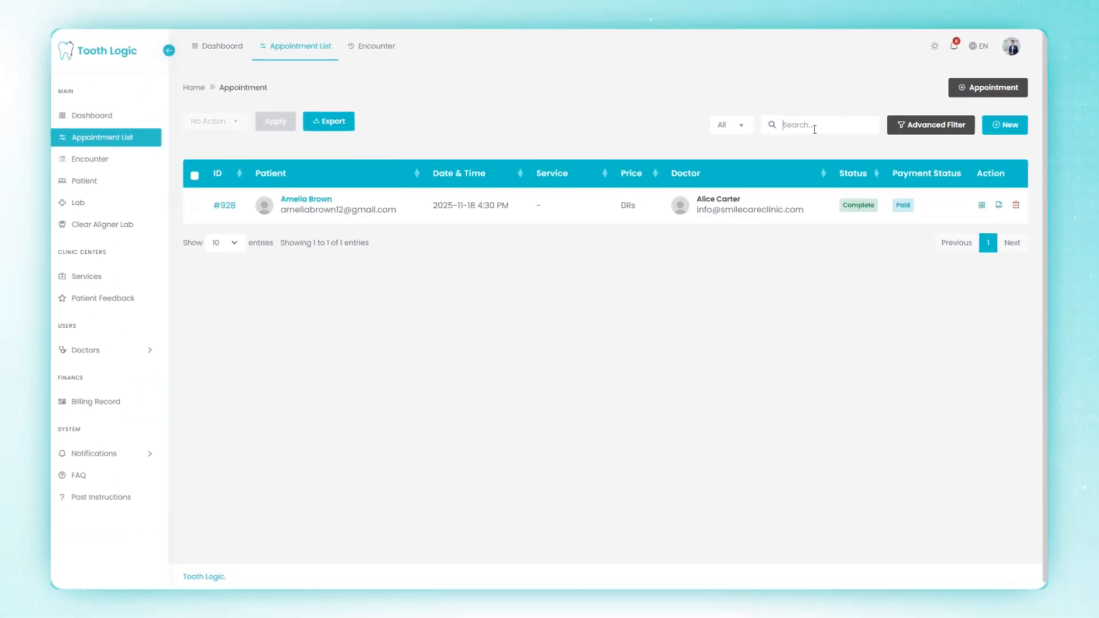
pyautogui.click(922, 127)
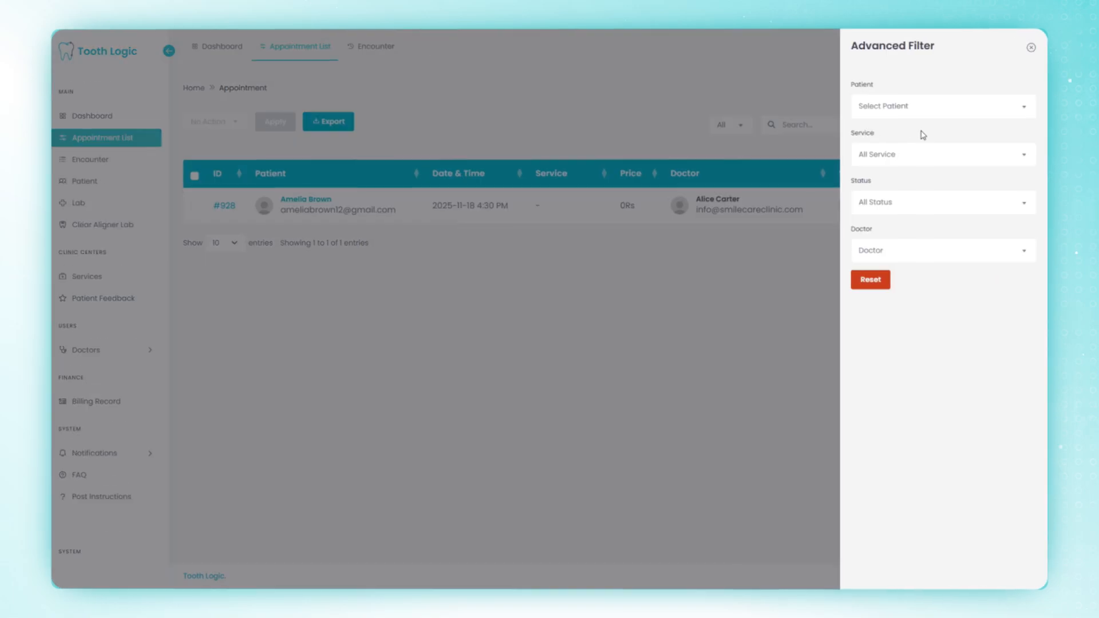
# Step: Review the service, status and doctor filter options, then close the advanced filters
pyautogui.click(968, 158)
pyautogui.click(980, 205)
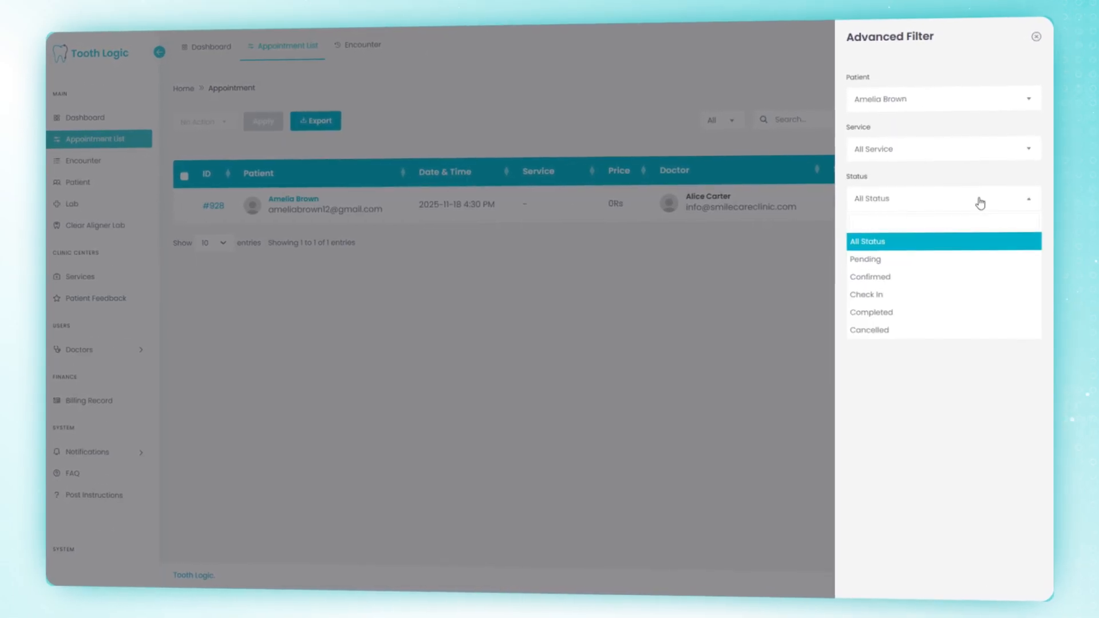
pyautogui.click(980, 203)
pyautogui.click(986, 251)
pyautogui.click(984, 251)
pyautogui.click(1037, 31)
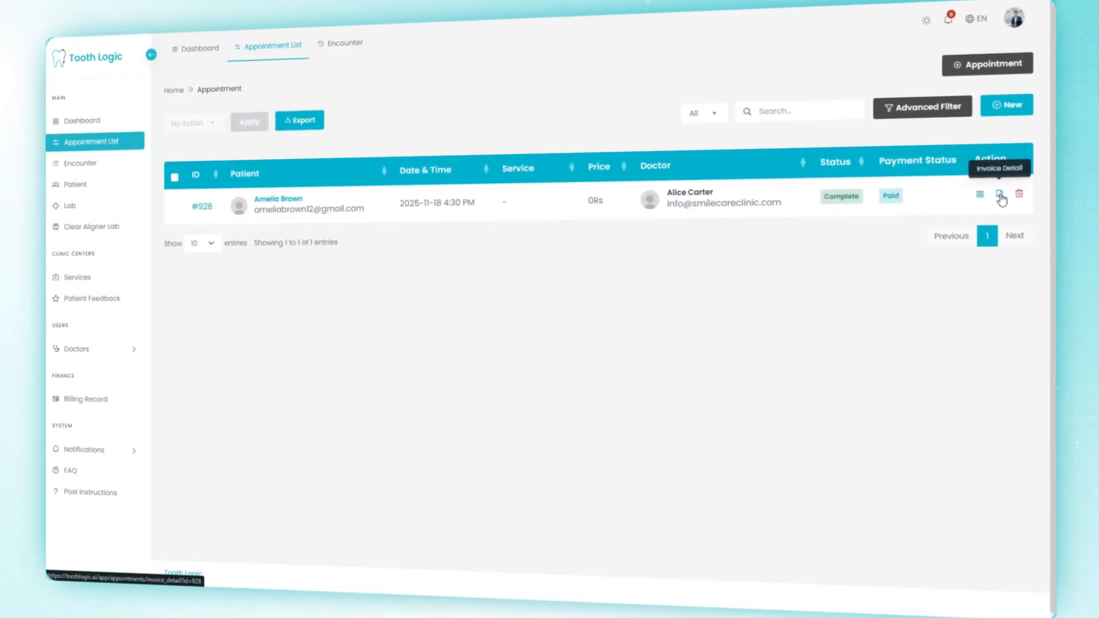
# Step: Create a new appointment for the newly registered patient
pyautogui.click(1005, 112)
pyautogui.click(1009, 81)
pyautogui.click(999, 105)
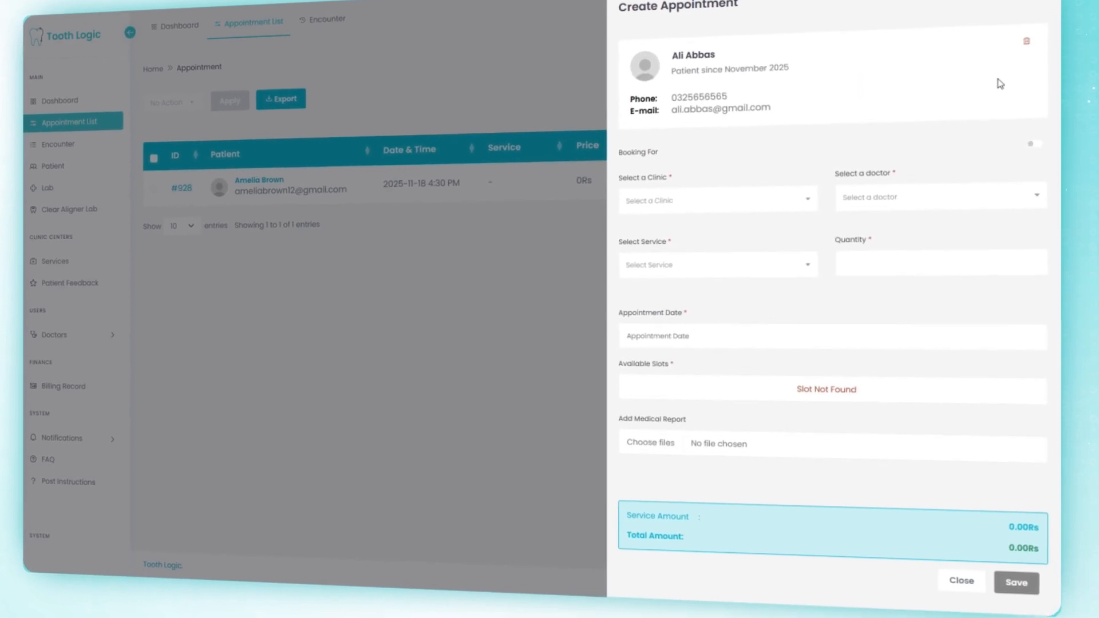
# Step: Choose BrightSmiles clinic, the doctor, and Scaling & Polishing service with quantity 1
pyautogui.click(804, 207)
pyautogui.click(745, 233)
pyautogui.click(916, 189)
pyautogui.click(899, 213)
pyautogui.click(772, 257)
pyautogui.click(765, 253)
pyautogui.write('1')
# Step: Schedule the appointment for 2025-11-29 in the 10:30 slot
pyautogui.click(744, 296)
pyautogui.click(1005, 455)
pyautogui.click(743, 321)
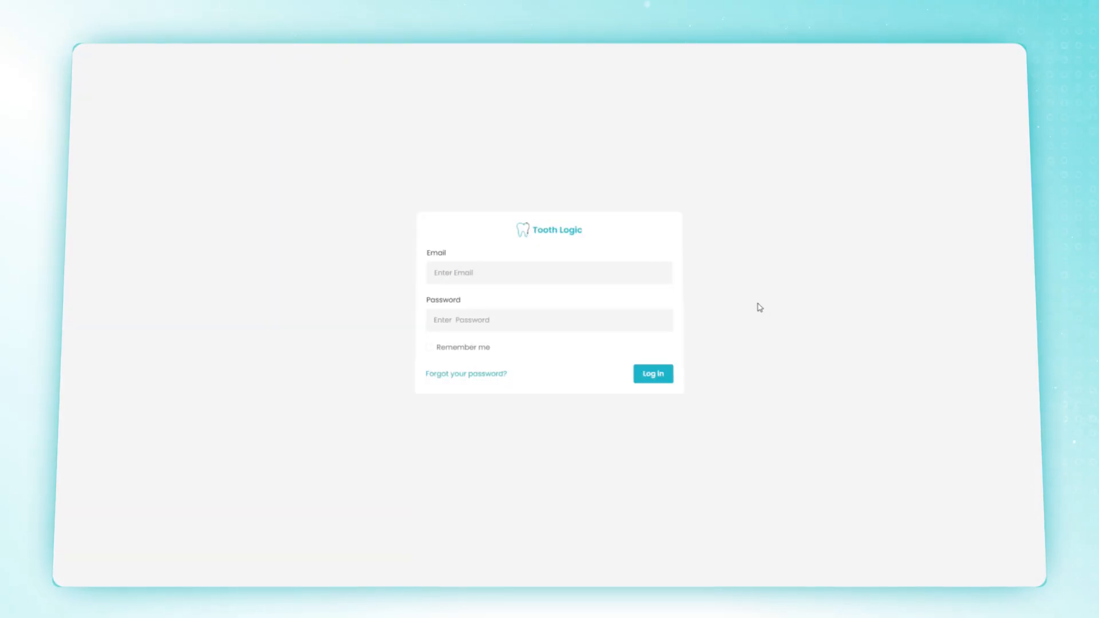
pyautogui.click(632, 272)
# Step: Sign in with the doctor's email and password
pyautogui.click(651, 320)
pyautogui.write('********')
pyautogui.click(667, 375)
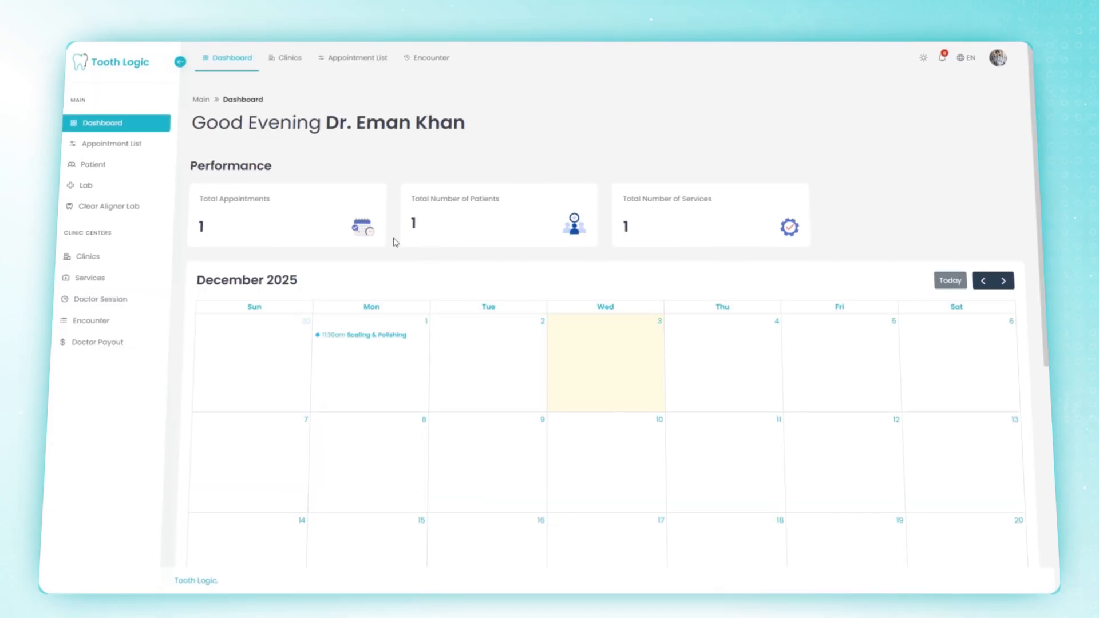
# Step: Set appointment #1000's status to Check In in the Appointment List
pyautogui.click(145, 143)
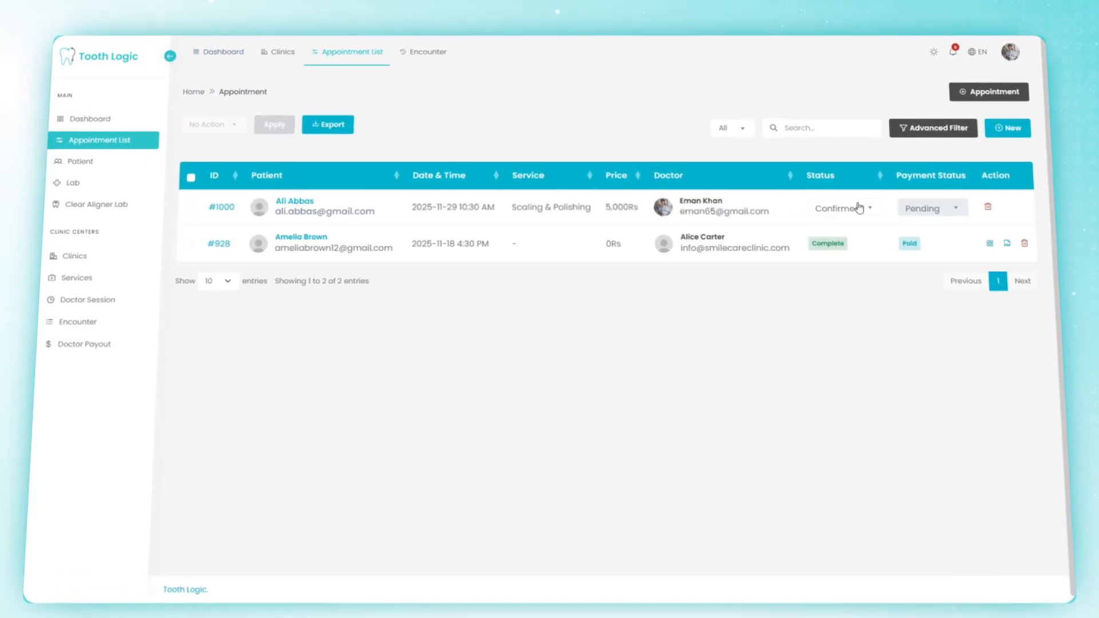
pyautogui.click(869, 209)
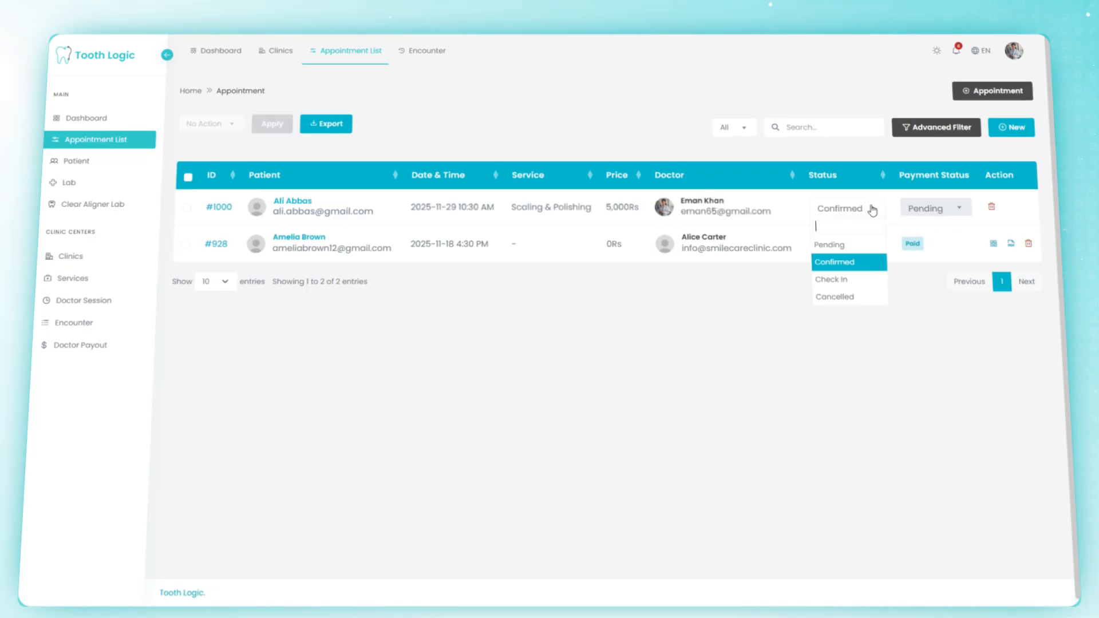
pyautogui.click(868, 282)
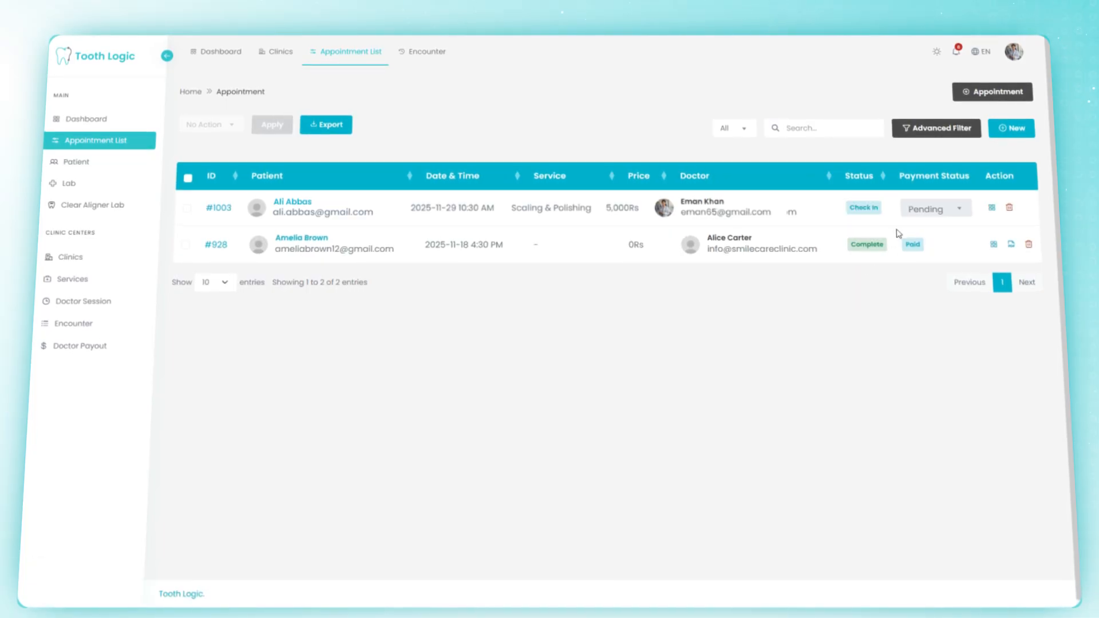
# Step: Open the appointment's encounter, start a patient history, and enter the patient's full name
pyautogui.click(993, 209)
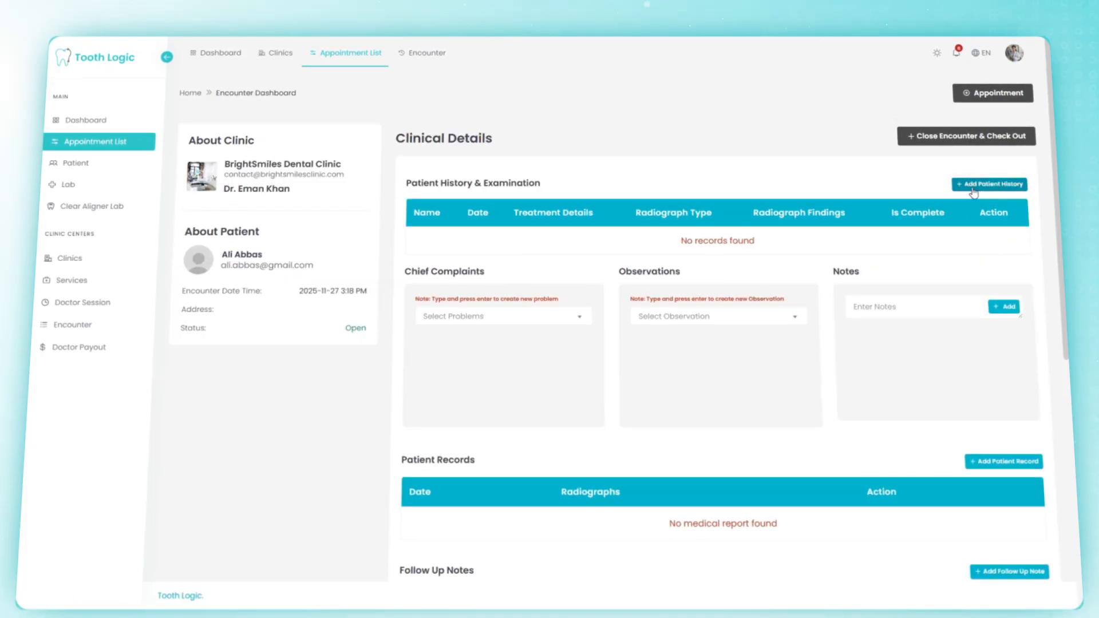
pyautogui.click(985, 188)
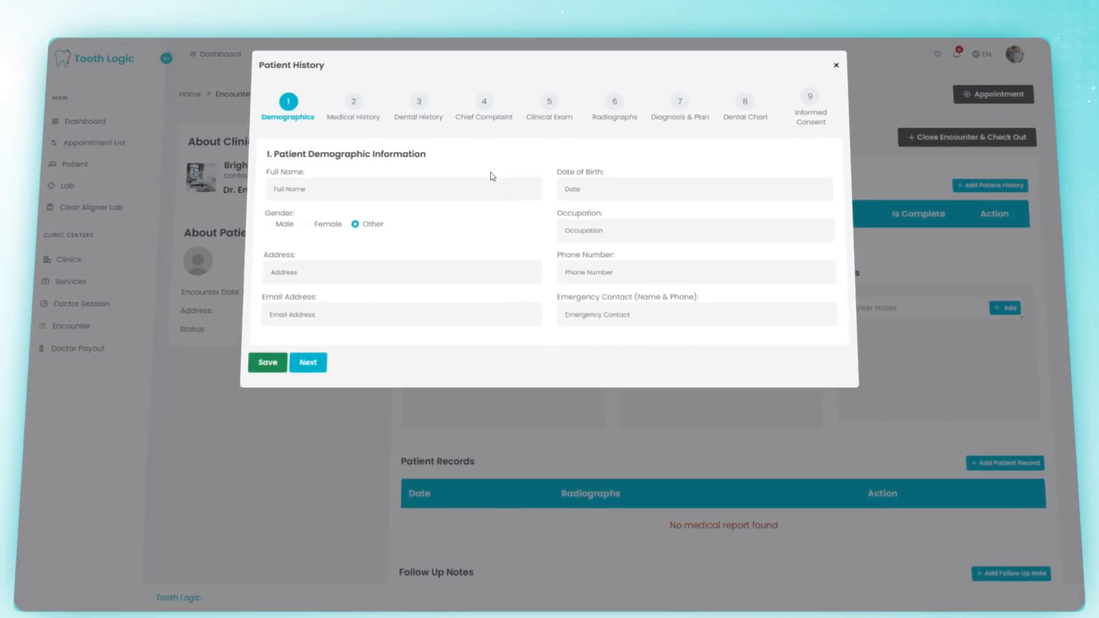
pyautogui.click(476, 189)
# Step: Set the date of birth to 1 March 1999 and gender to male
pyautogui.click(682, 191)
pyautogui.click(690, 220)
pyautogui.click(691, 220)
pyautogui.click(691, 220)
pyautogui.click(690, 220)
pyautogui.click(622, 211)
pyautogui.click(610, 245)
pyautogui.click(595, 247)
pyautogui.click(267, 225)
# Step: Enter occupation 'Engin', address, phone, email and emergency contact, then save demographics
pyautogui.click(666, 231)
pyautogui.write('Engin')
pyautogui.click(454, 272)
pyautogui.click(367, 304)
pyautogui.click(675, 275)
pyautogui.click(444, 310)
pyautogui.click(679, 317)
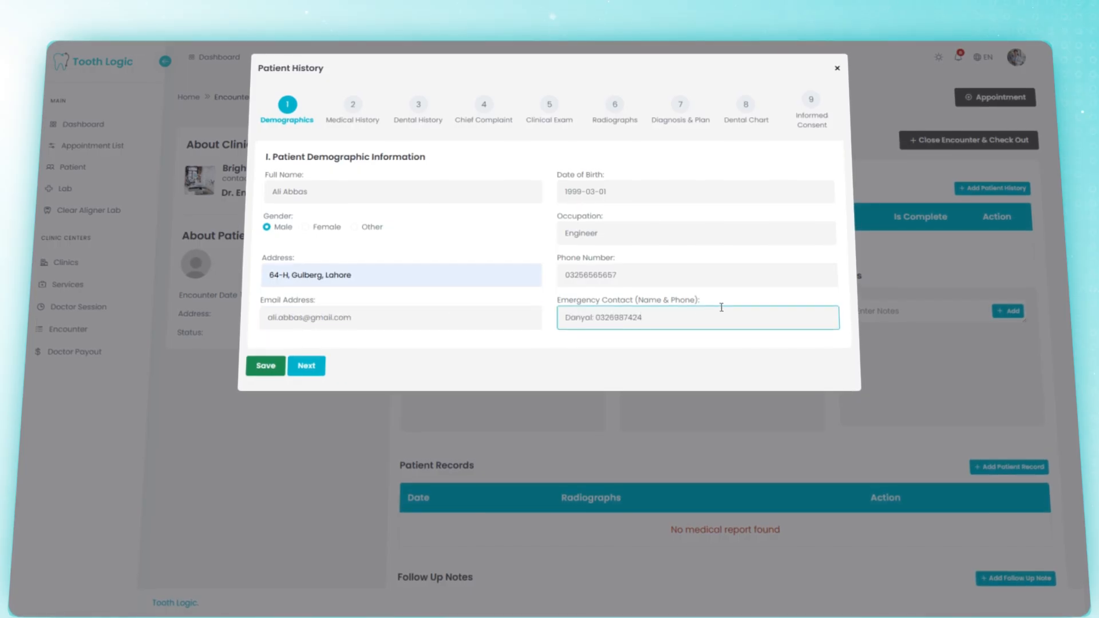
pyautogui.click(280, 366)
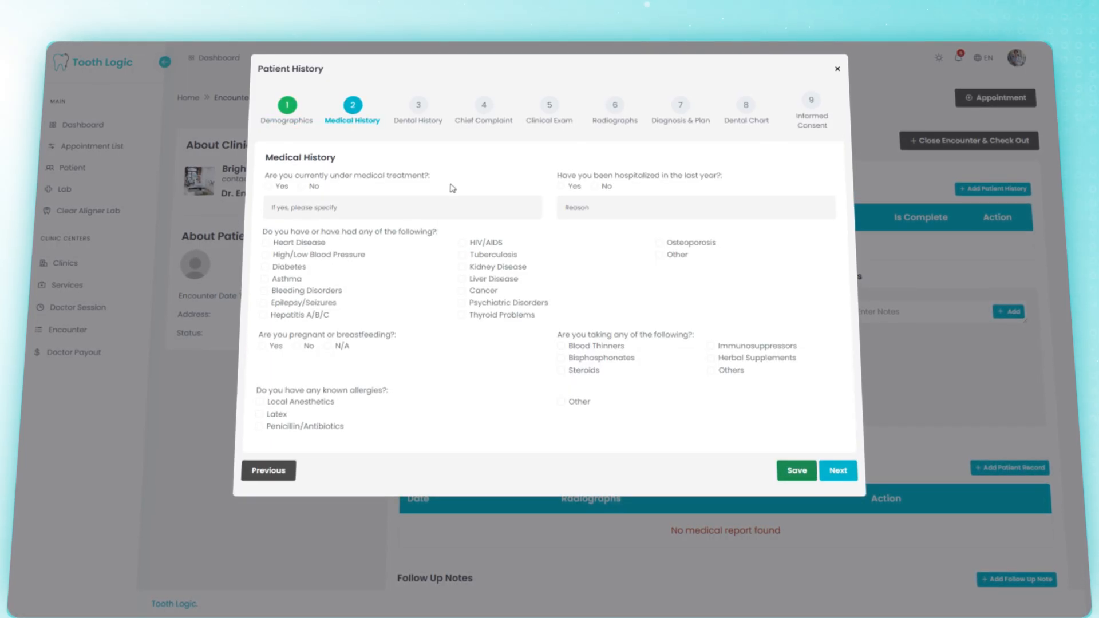
# Step: Answer no to current medical treatment and record a penicillin/antibiotics allergy
pyautogui.click(301, 187)
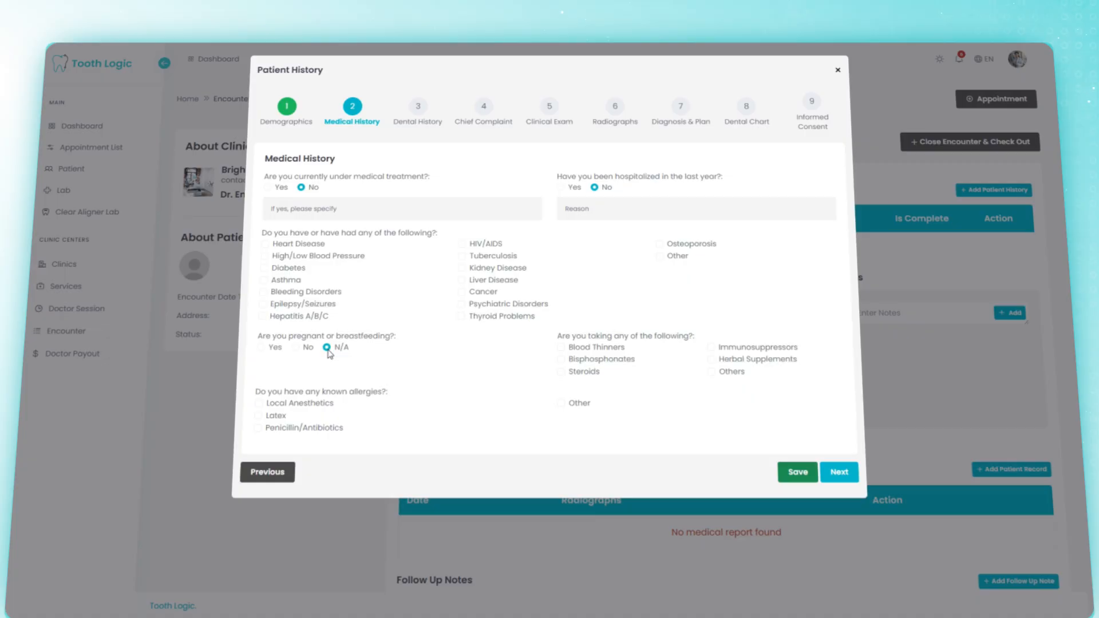
pyautogui.click(258, 428)
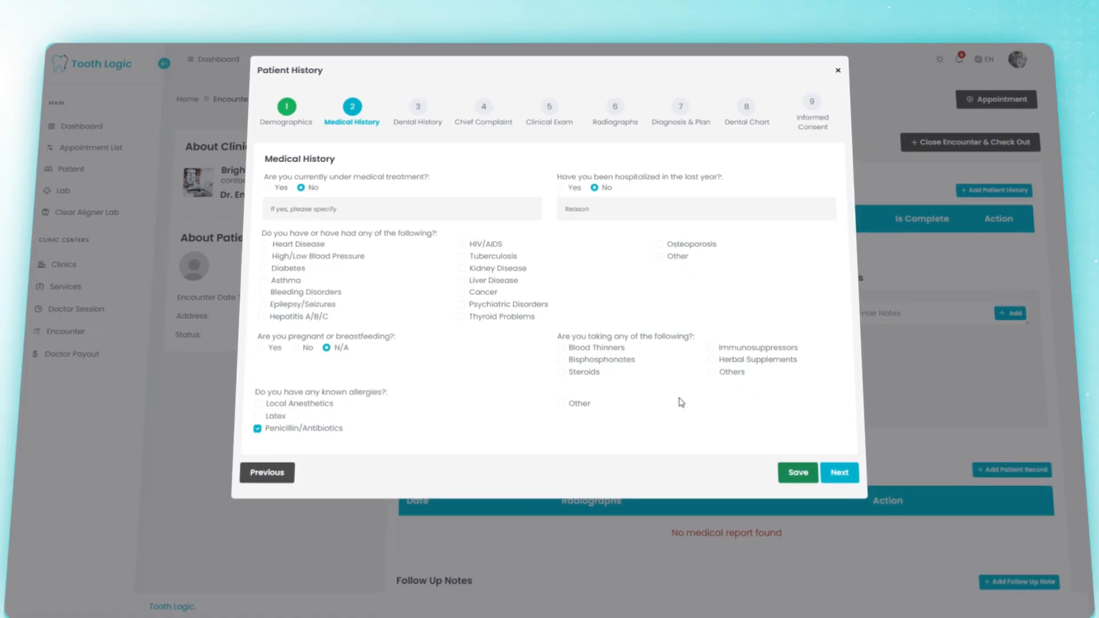
pyautogui.click(839, 473)
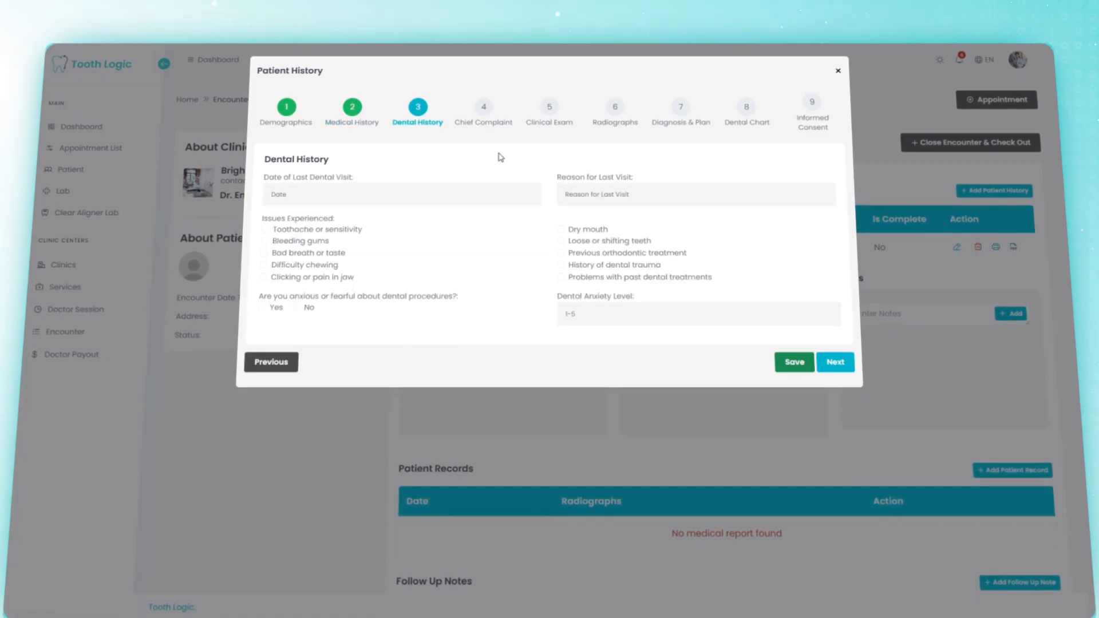
# Step: Set the last dental visit to 2025-08-08 with reason 'Fill'
pyautogui.click(422, 193)
pyautogui.click(325, 215)
pyautogui.click(330, 371)
pyautogui.click(391, 270)
pyautogui.click(741, 195)
pyautogui.write('Filling')
# Step: Tick past treatment problems, answer no to dental anxiety with level 3, and save
pyautogui.click(497, 243)
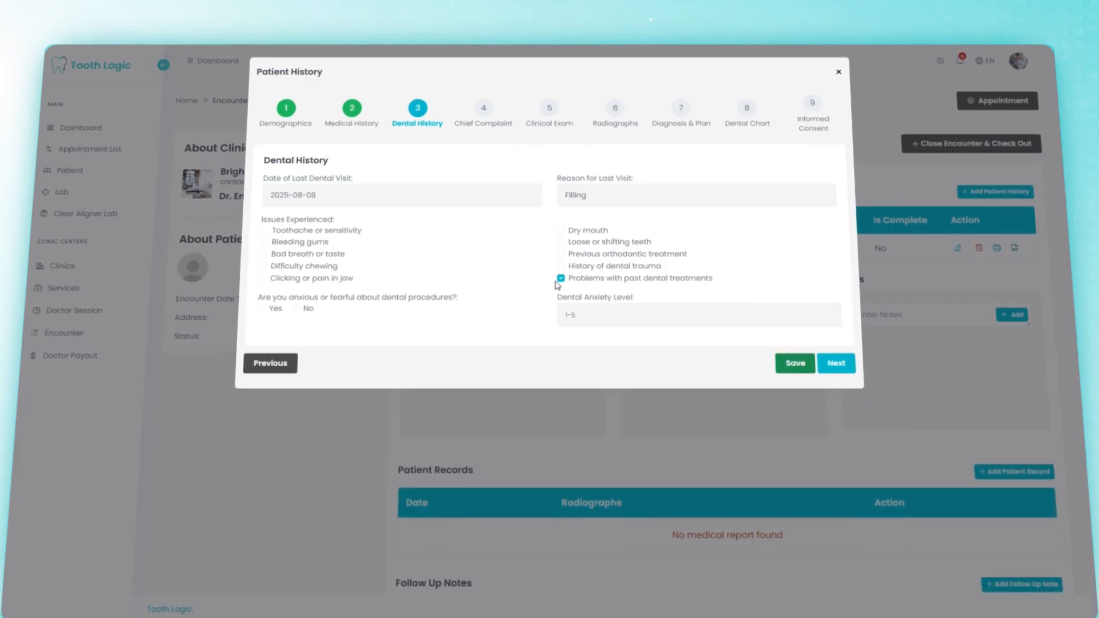
pyautogui.click(295, 309)
pyautogui.click(627, 315)
pyautogui.write('3')
pyautogui.click(794, 364)
pyautogui.click(531, 217)
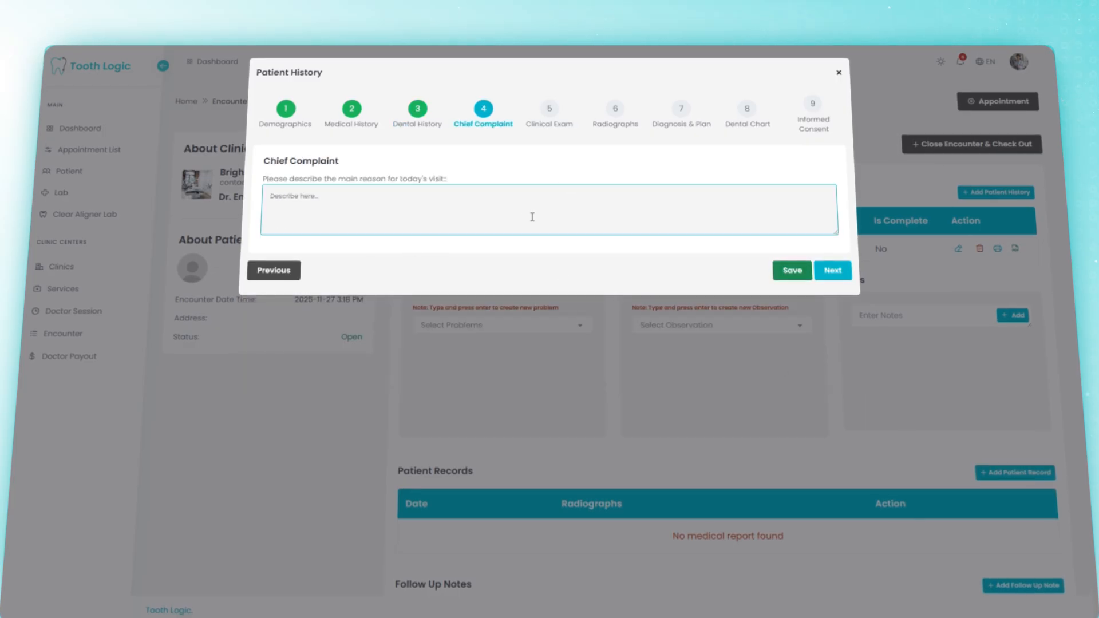
# Step: Enter the routine cleaning chief complaint, then mark face symmetry and soft tissues normal and gums healthy
pyautogui.write('Patient presents for routine dental cleaning, specifically scaling and polishing, to improve oral hygiene.')
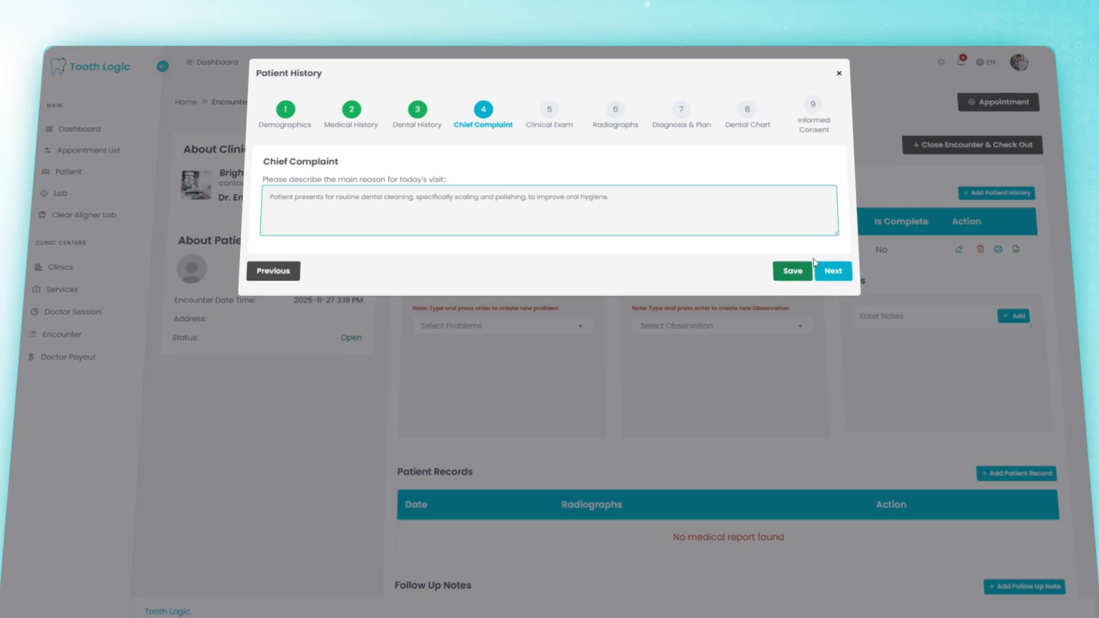
pyautogui.click(801, 273)
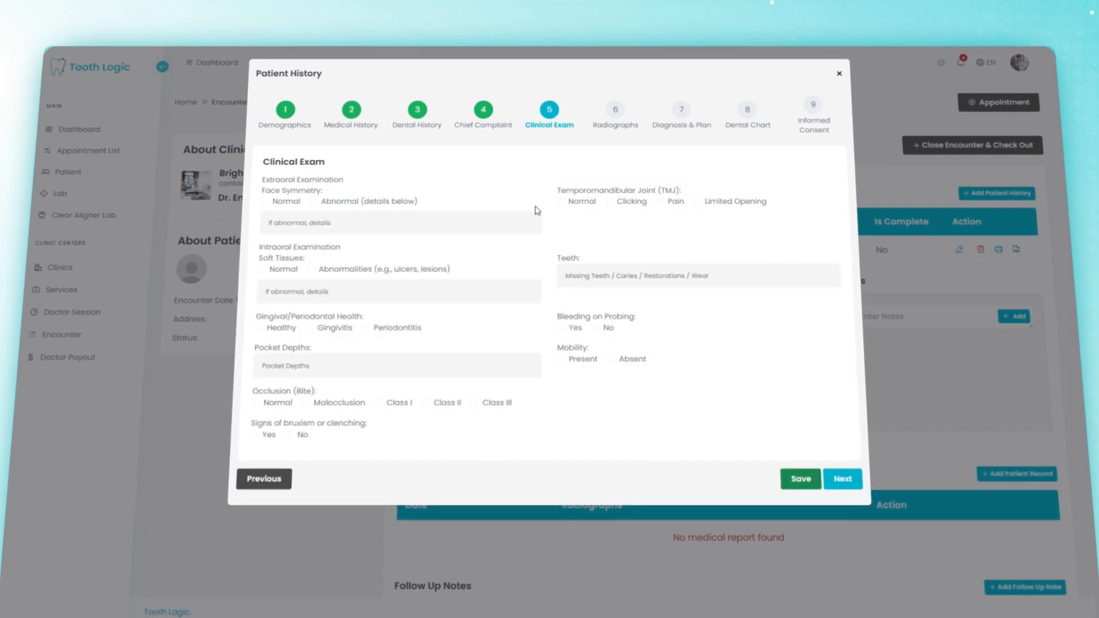
pyautogui.click(286, 202)
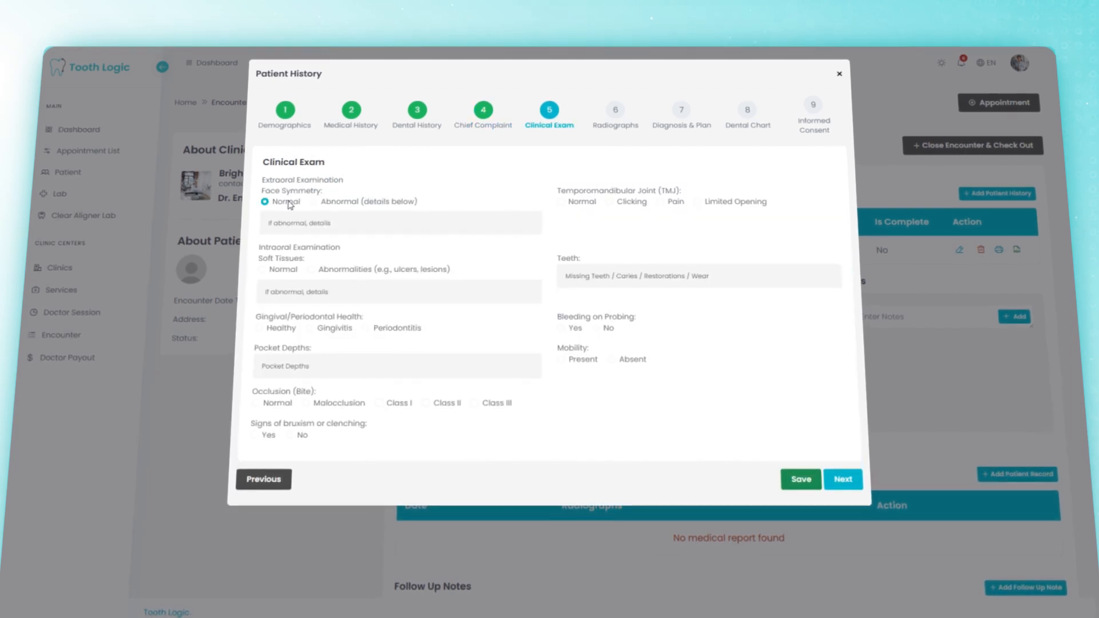
pyautogui.click(292, 272)
pyautogui.click(289, 331)
# Step: Record 3 mm pocket depths, a normal jaw joint, and Wear as the teeth finding
pyautogui.click(443, 367)
pyautogui.write('3 mm')
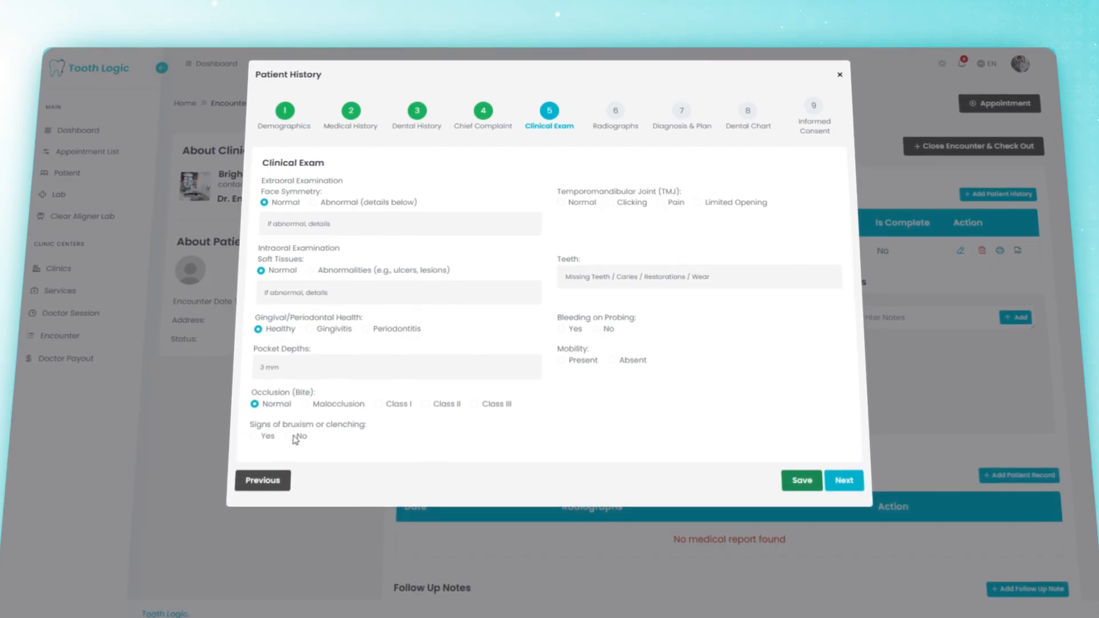
pyautogui.click(561, 203)
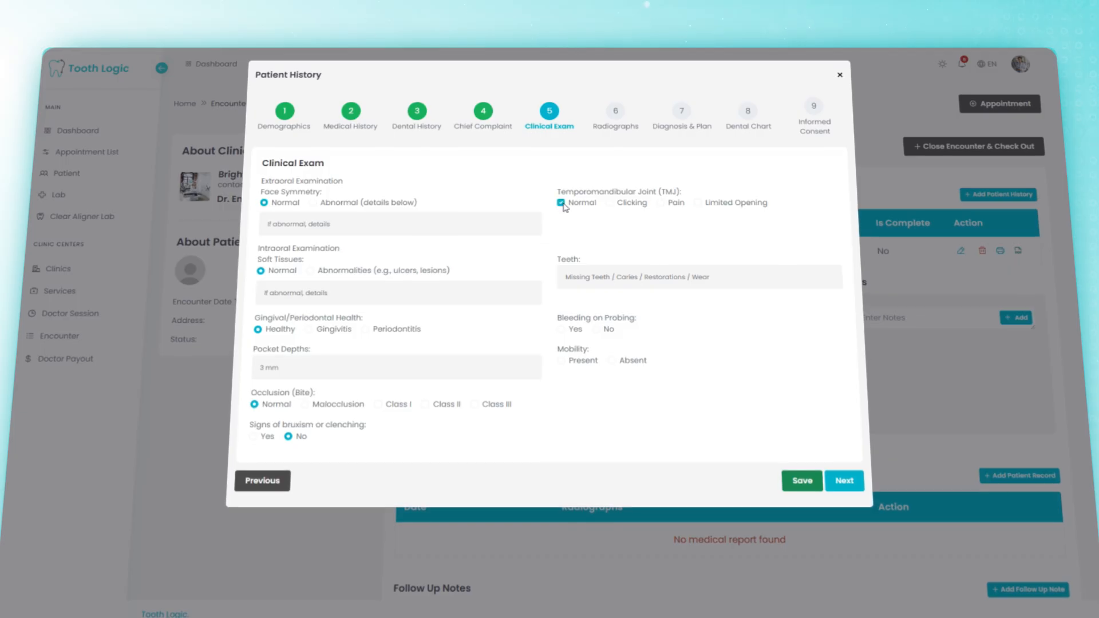
pyautogui.click(669, 277)
pyautogui.write('Wear')
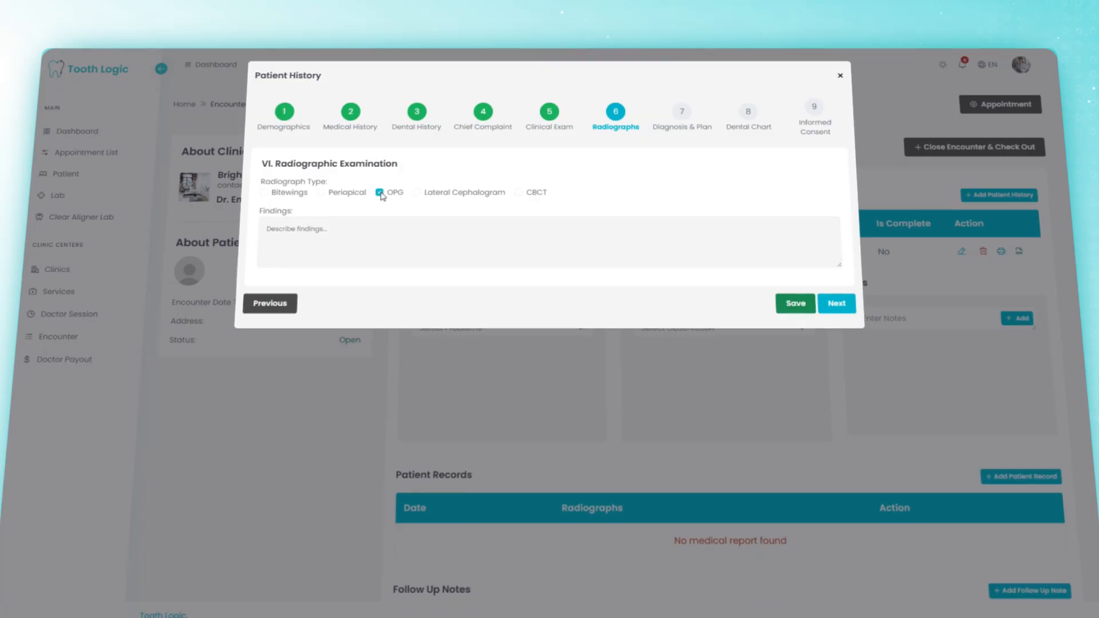
# Step: Note 'Deep scaling required' as the radiograph findings
pyautogui.click(461, 231)
pyautogui.write('Deep scaling required')
pyautogui.click(828, 300)
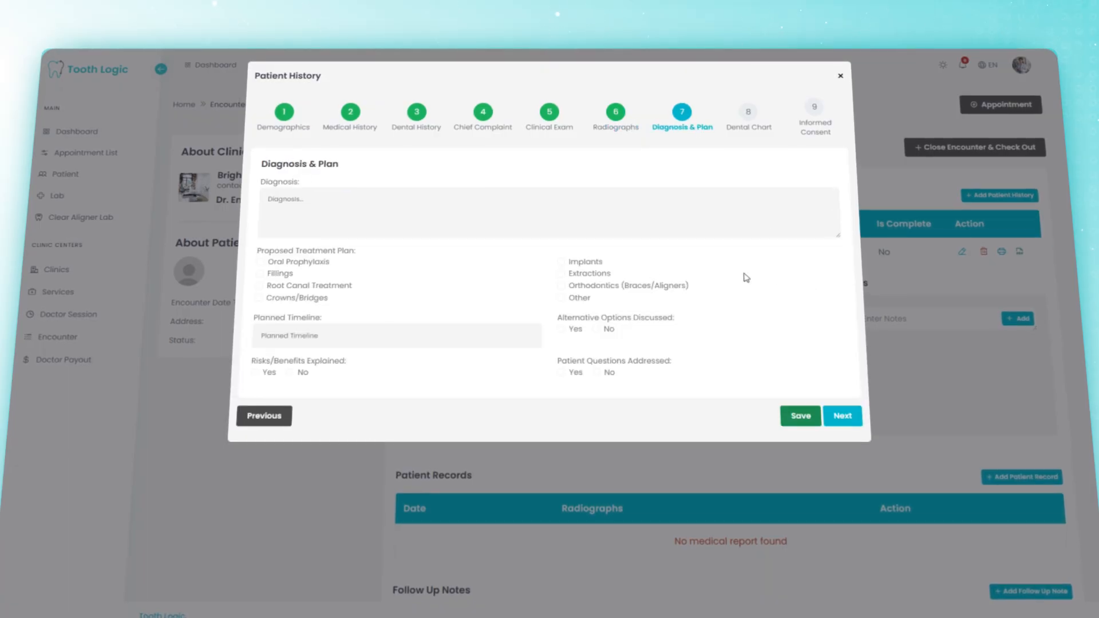
# Step: Plan Other treatment with a 30 timeline, answer the consent-discussion radios, and save the plan
pyautogui.click(542, 203)
pyautogui.click(483, 256)
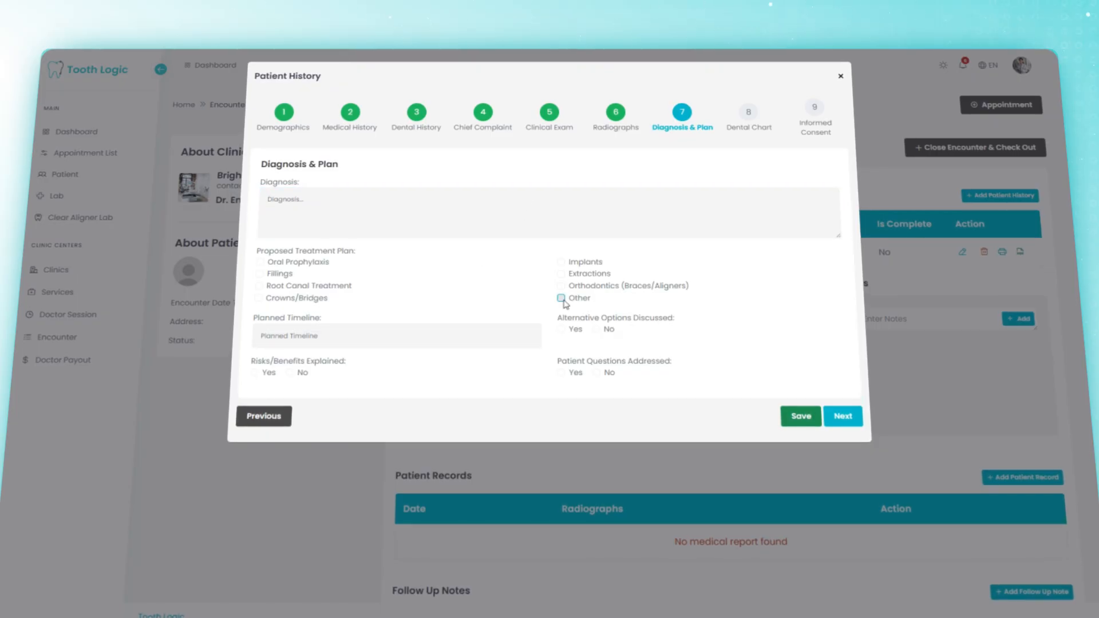
pyautogui.click(357, 339)
pyautogui.write('30')
pyautogui.click(360, 378)
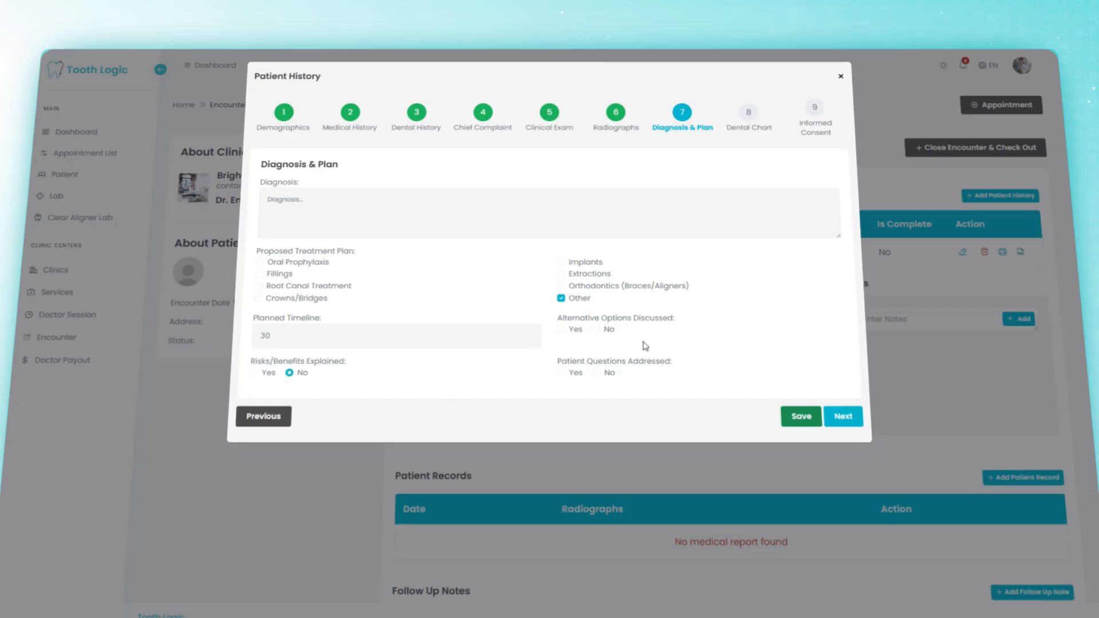
pyautogui.click(561, 372)
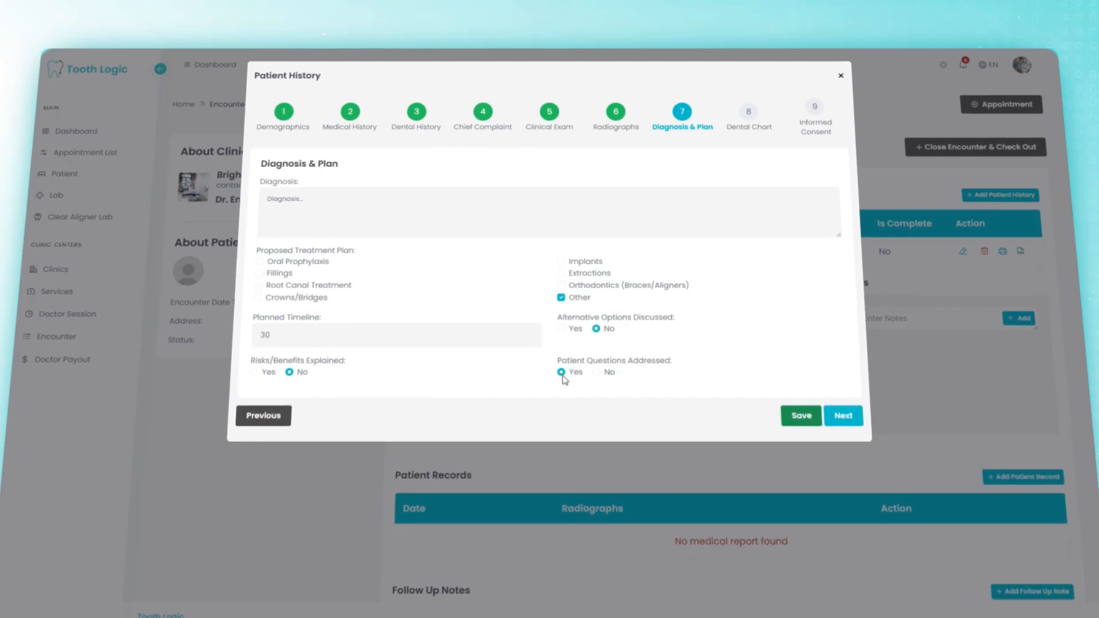
pyautogui.click(801, 413)
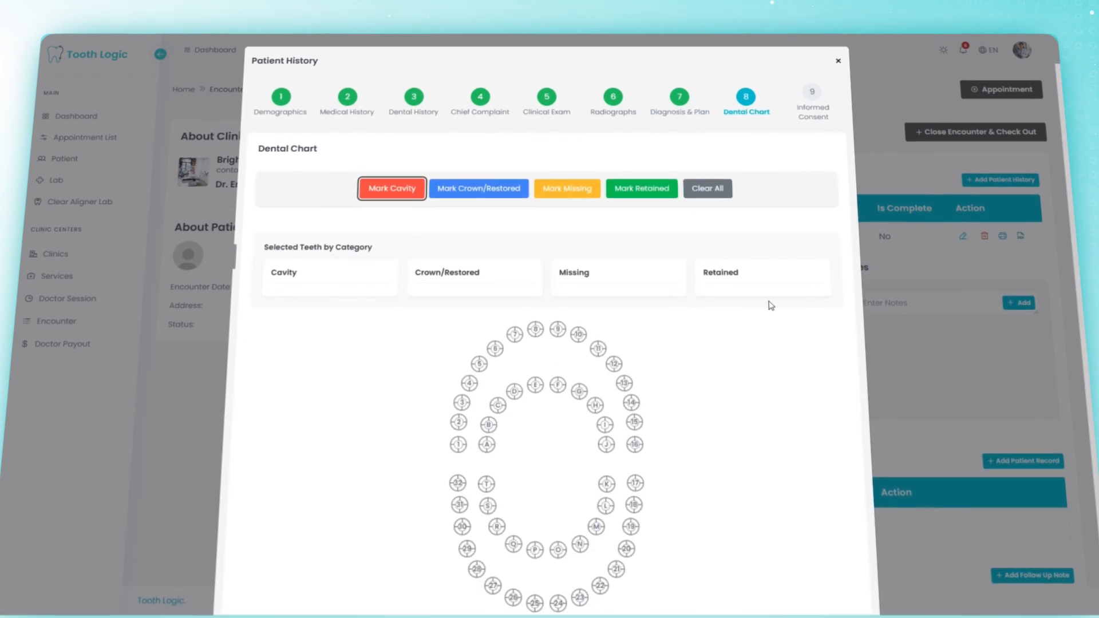
# Step: Add patient and dentist consent signatures, save the history, and close the encounter for checkout
pyautogui.scroll(-1, 754, 308)
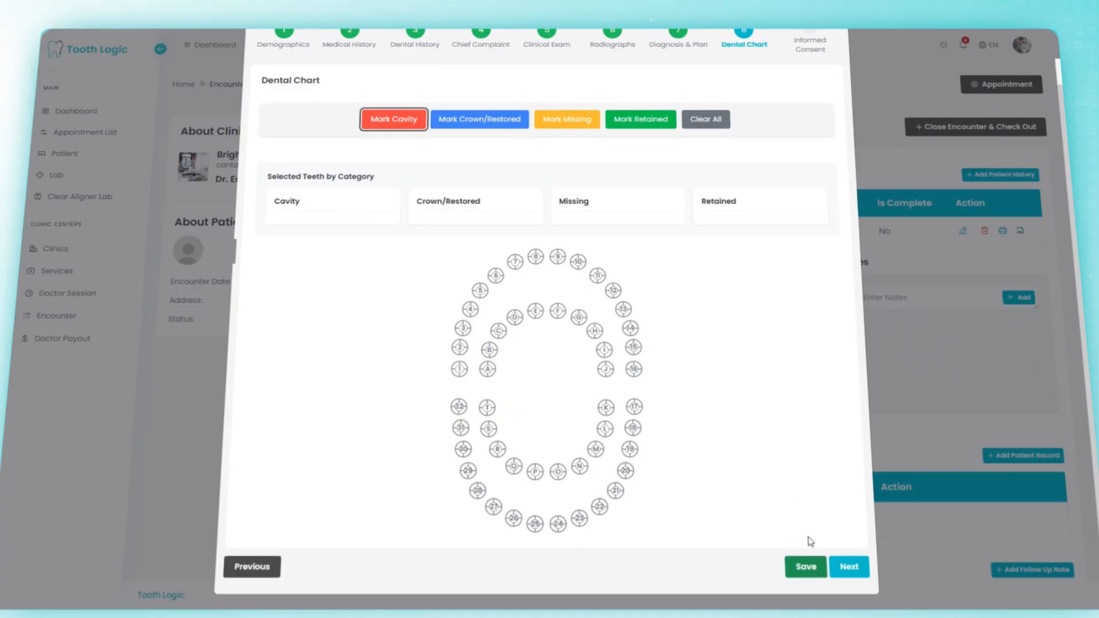
pyautogui.click(812, 569)
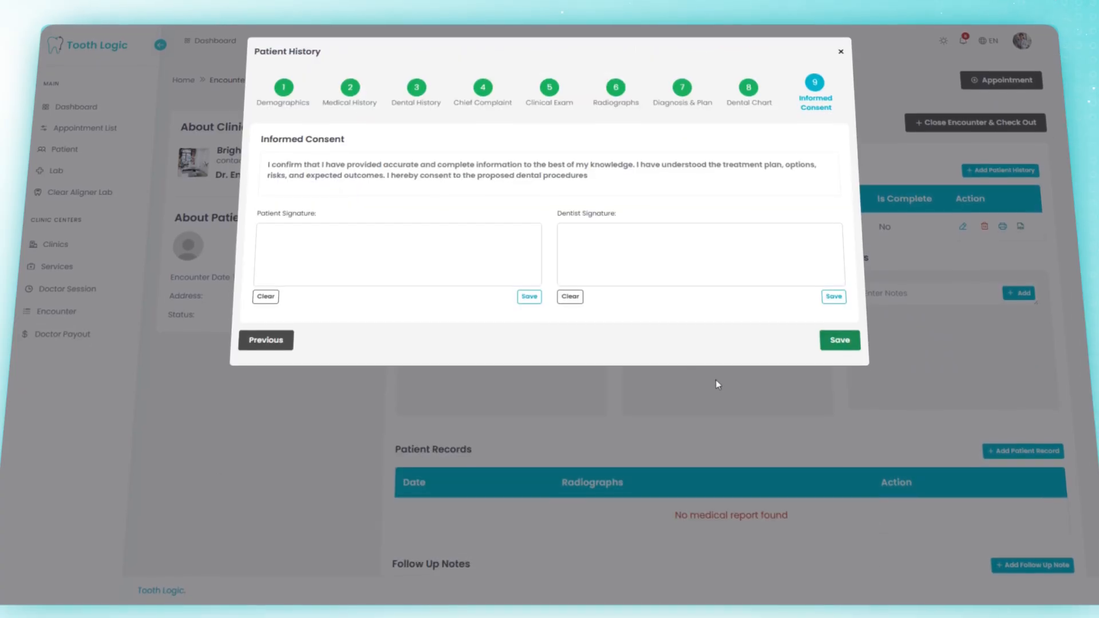
pyautogui.moveTo(336, 255); pyautogui.dragTo(438, 246)
pyautogui.moveTo(667, 240); pyautogui.dragTo(743, 258)
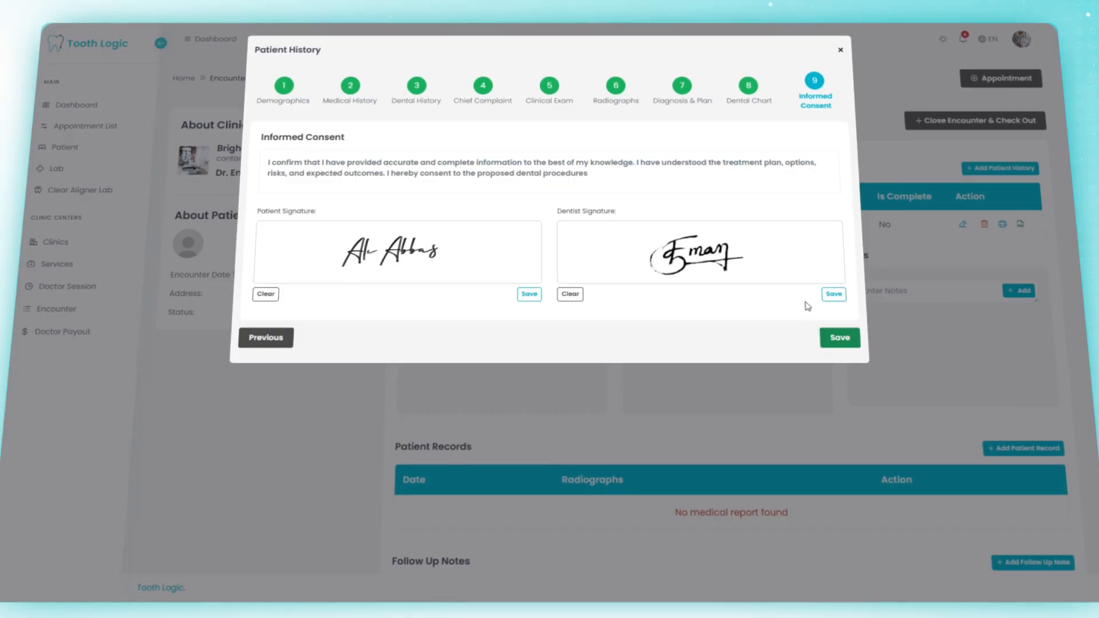
pyautogui.click(847, 334)
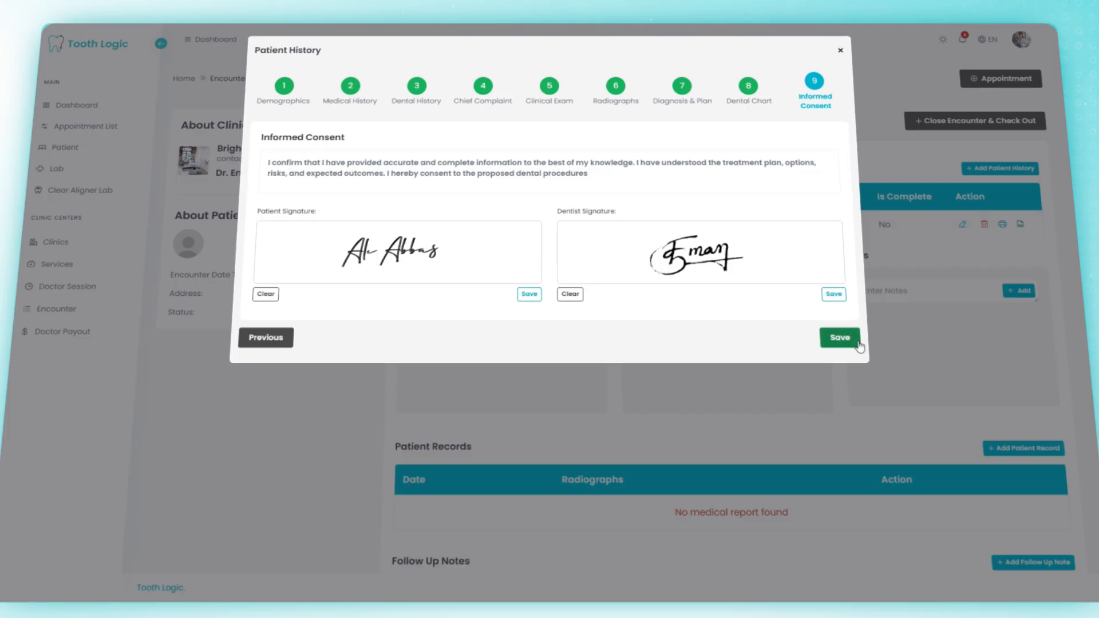
pyautogui.click(973, 127)
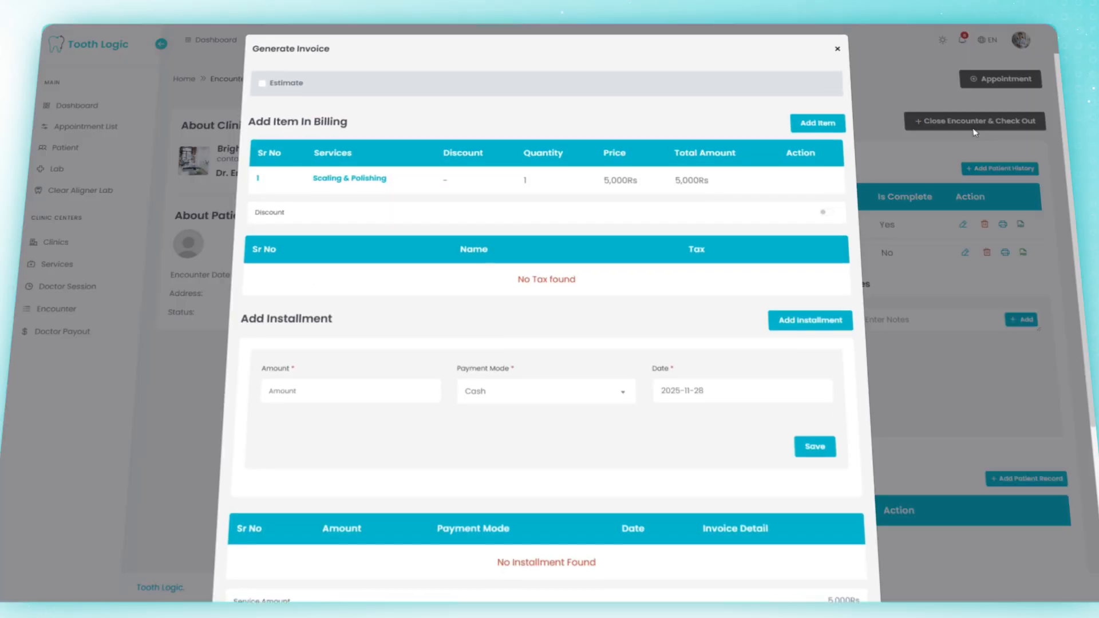
# Step: Add Scaling as a billing item on the invoice
pyautogui.click(794, 131)
pyautogui.click(373, 197)
pyautogui.click(365, 236)
pyautogui.click(671, 193)
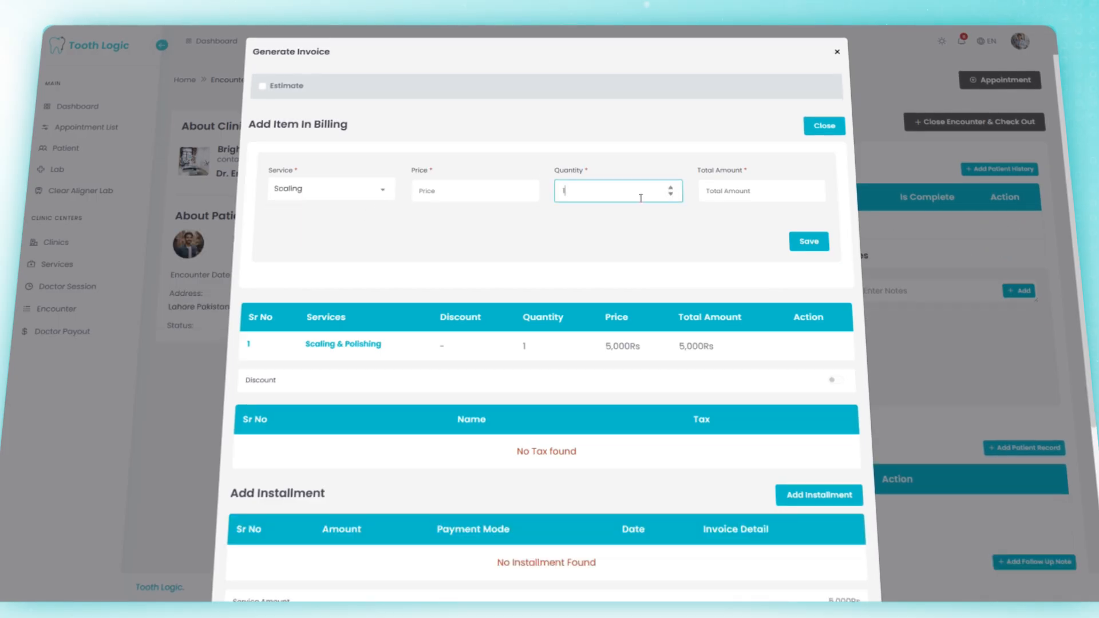
pyautogui.click(640, 227)
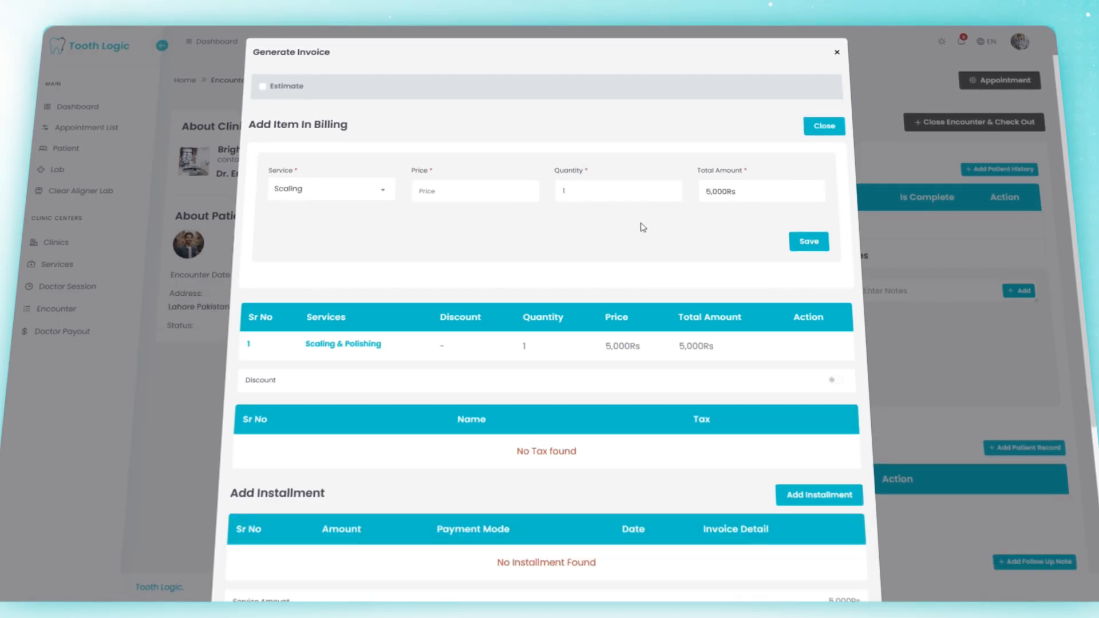
pyautogui.click(823, 244)
# Step: Record a 4000 cash installment, then save the invoice and close the encounter
pyautogui.scroll(-1, 805, 215)
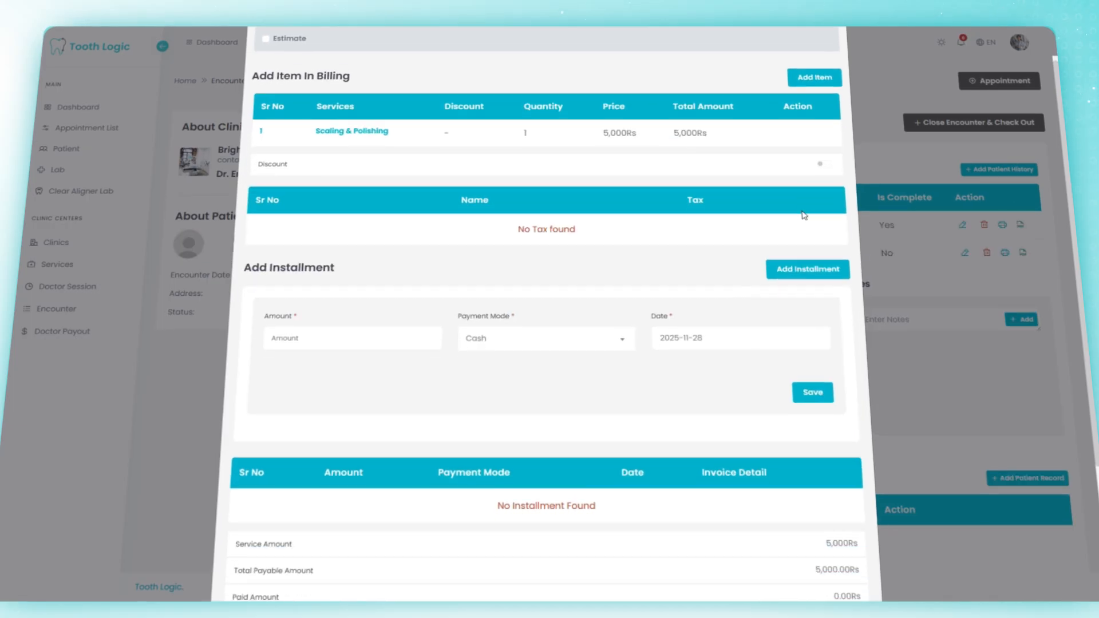
pyautogui.scroll(-1, 806, 224)
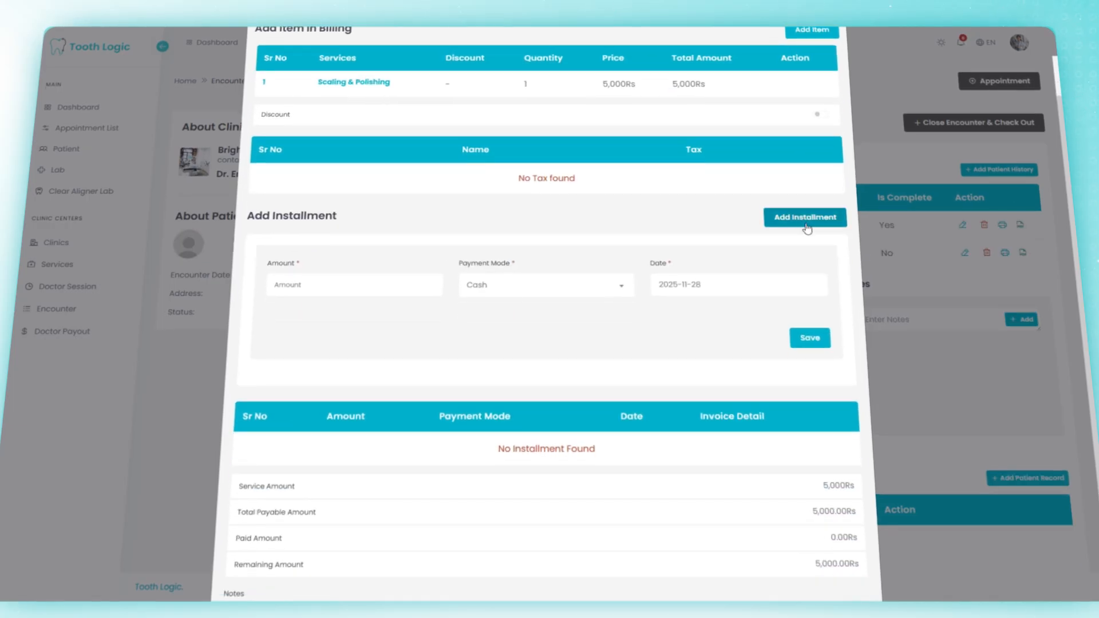
pyautogui.scroll(1, 807, 228)
pyautogui.click(437, 331)
pyautogui.write('4000')
pyautogui.click(508, 338)
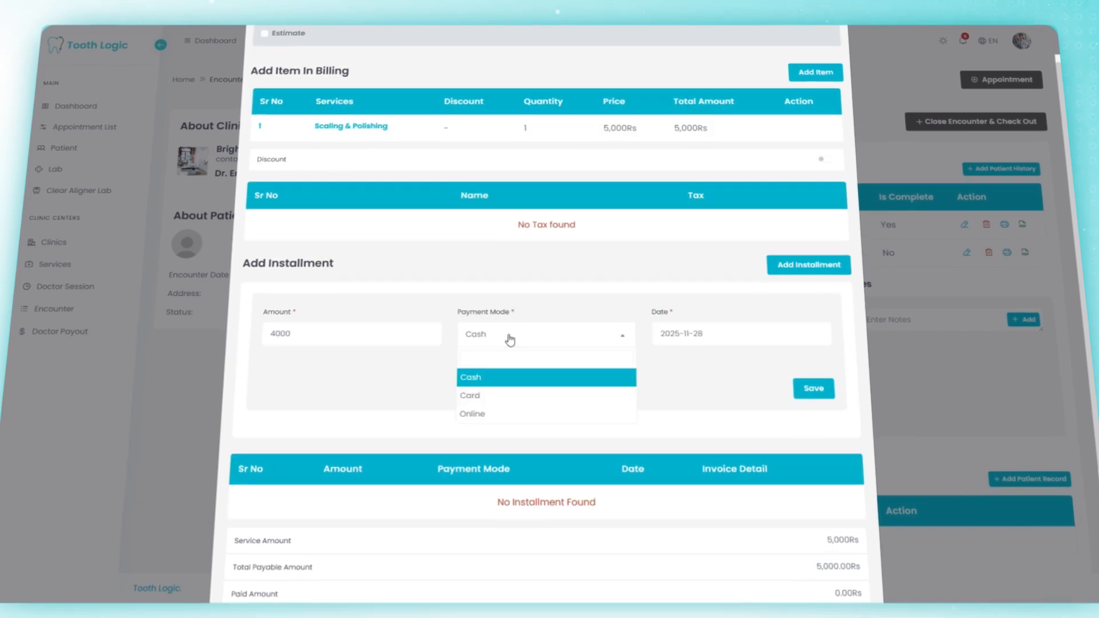
pyautogui.click(555, 378)
pyautogui.click(823, 388)
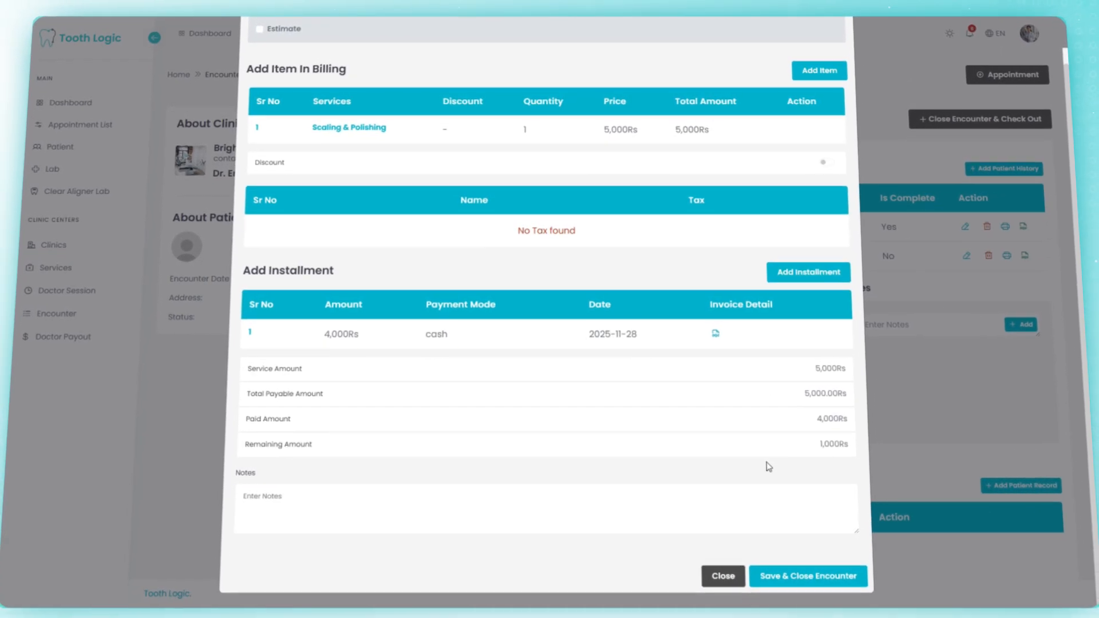
pyautogui.click(830, 572)
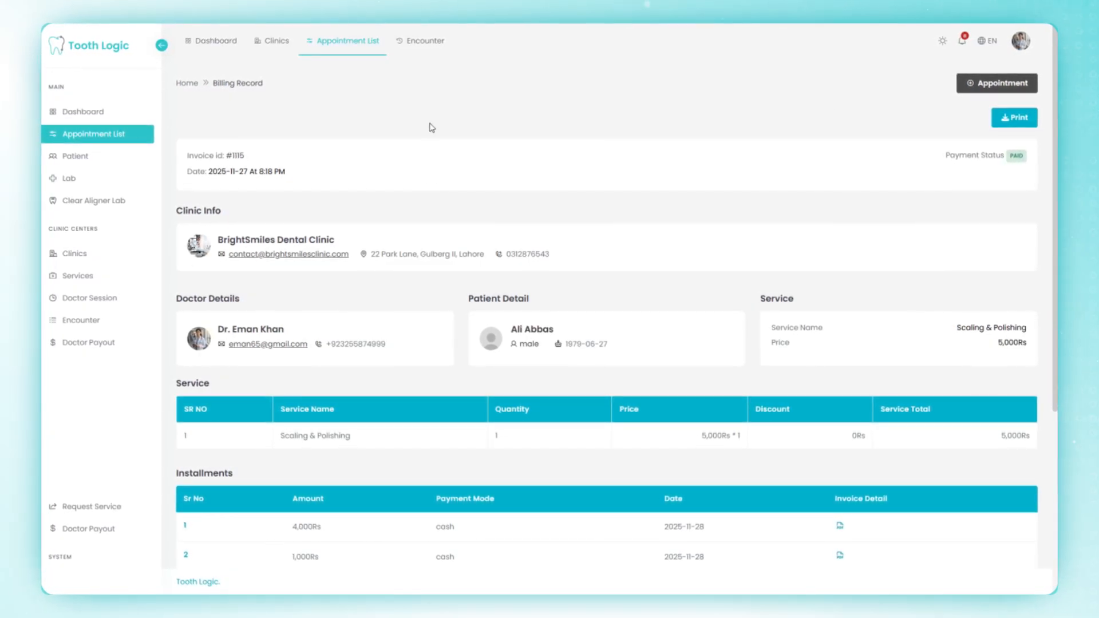
# Step: Switch from the invoice record to the Appointment List
pyautogui.click(341, 51)
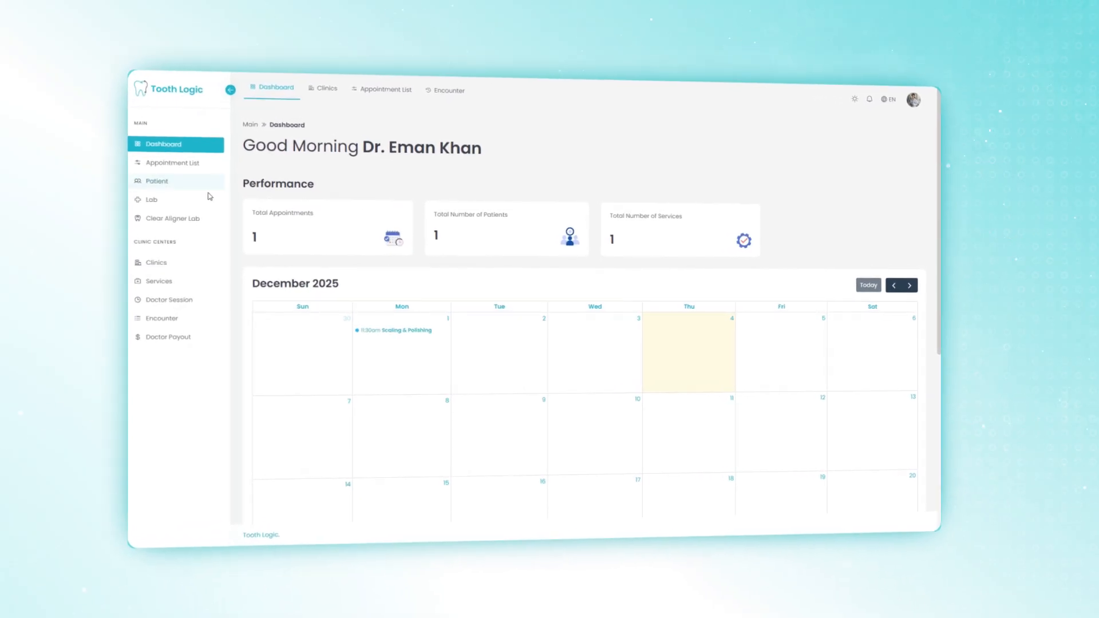
# Step: Start a new lab report and search the patient list for the patient
pyautogui.click(177, 192)
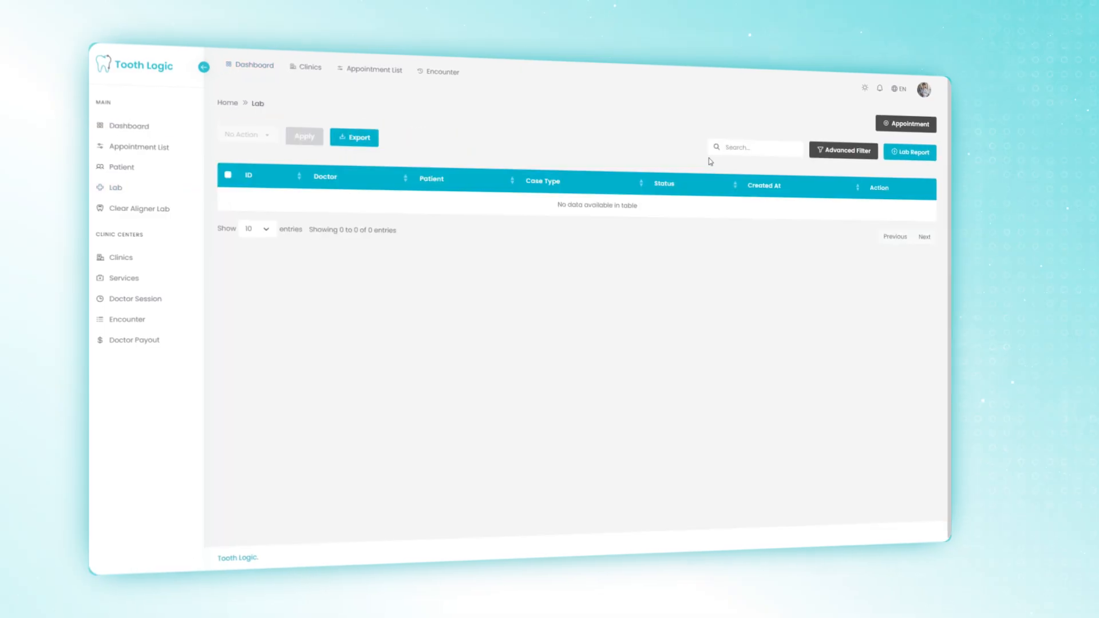
pyautogui.click(948, 149)
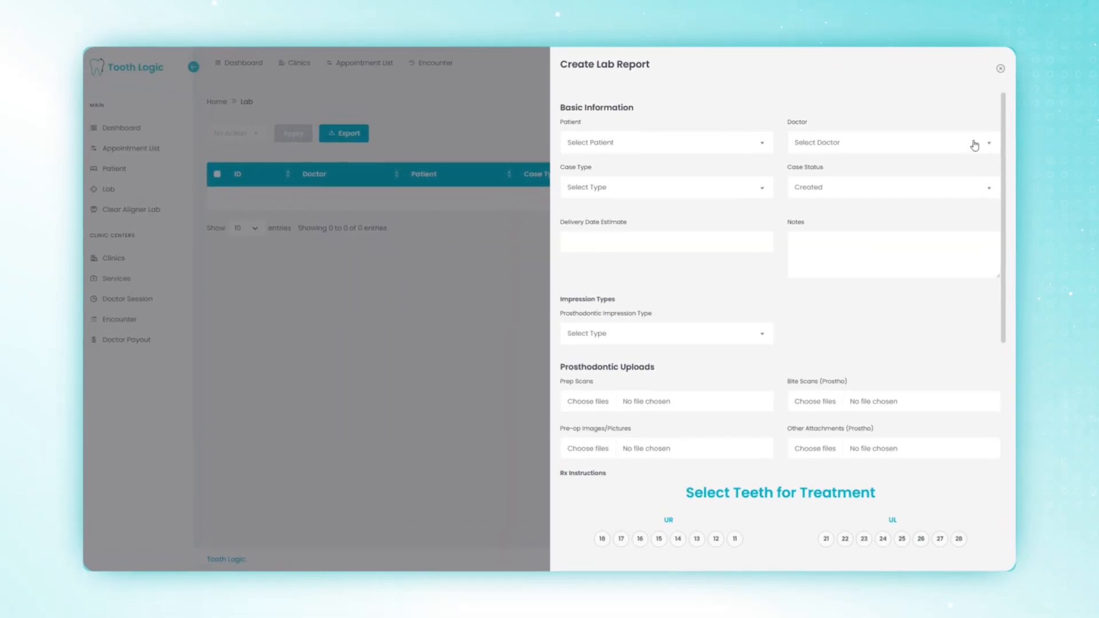
pyautogui.click(658, 139)
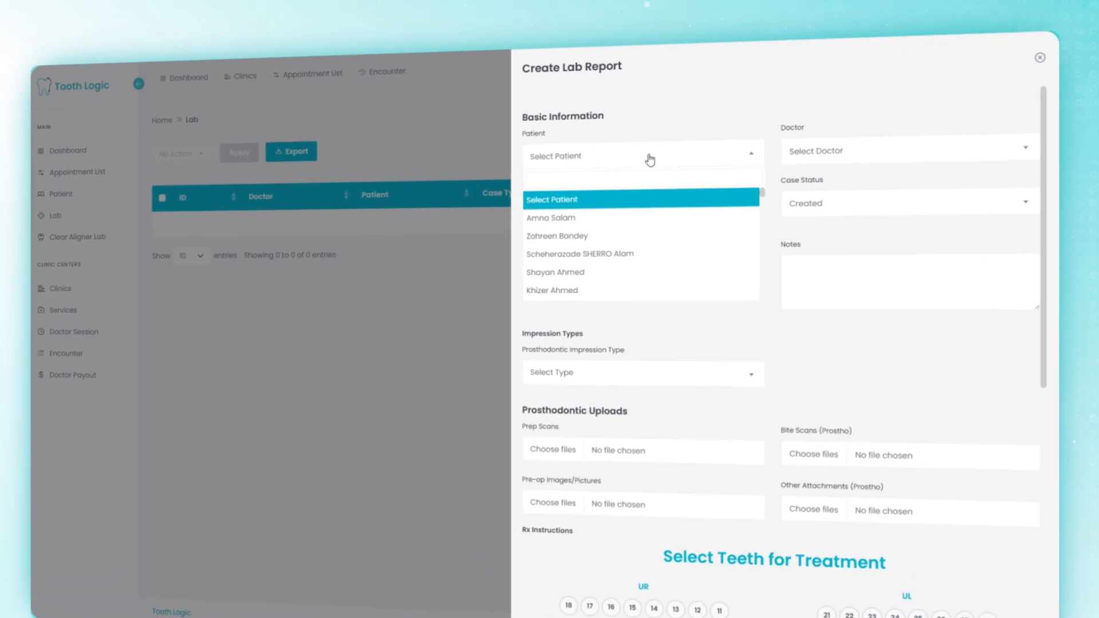
pyautogui.write('alic')
pyautogui.press('BackSpace')
# Step: Set the doctor, case type, Delivered status, 2 December delivery date and Physical impression
pyautogui.click(797, 166)
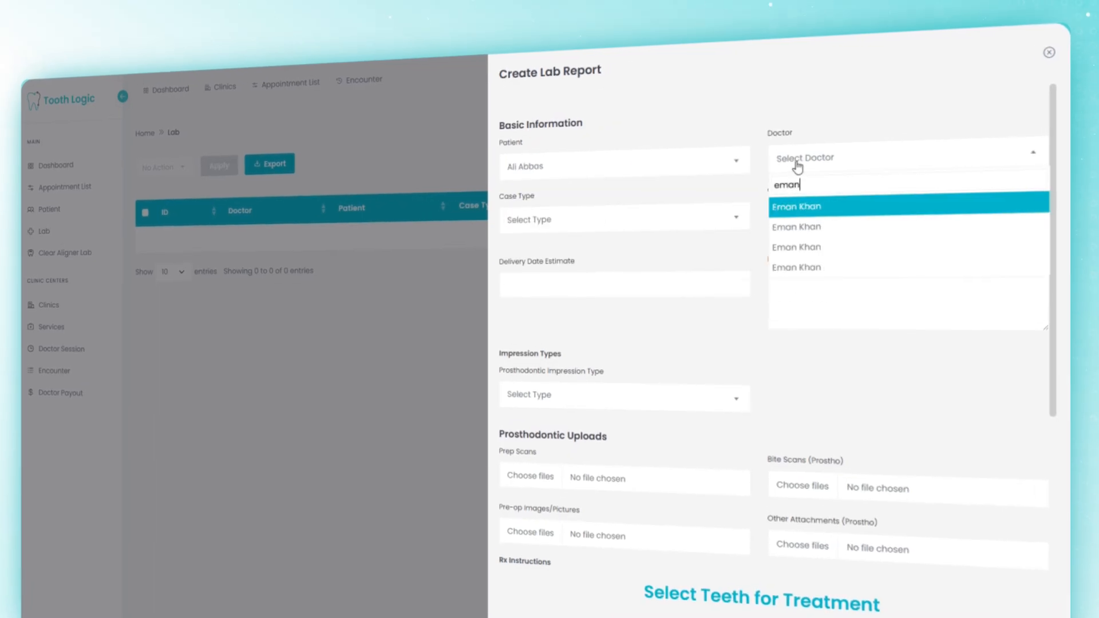
pyautogui.click(795, 277)
pyautogui.click(624, 220)
pyautogui.click(624, 283)
pyautogui.click(801, 213)
pyautogui.click(844, 315)
pyautogui.click(570, 267)
pyautogui.click(562, 338)
pyautogui.click(626, 371)
pyautogui.click(676, 430)
# Step: Select four teeth on the tooth chart, then deselect them again
pyautogui.scroll(-4, 754, 403)
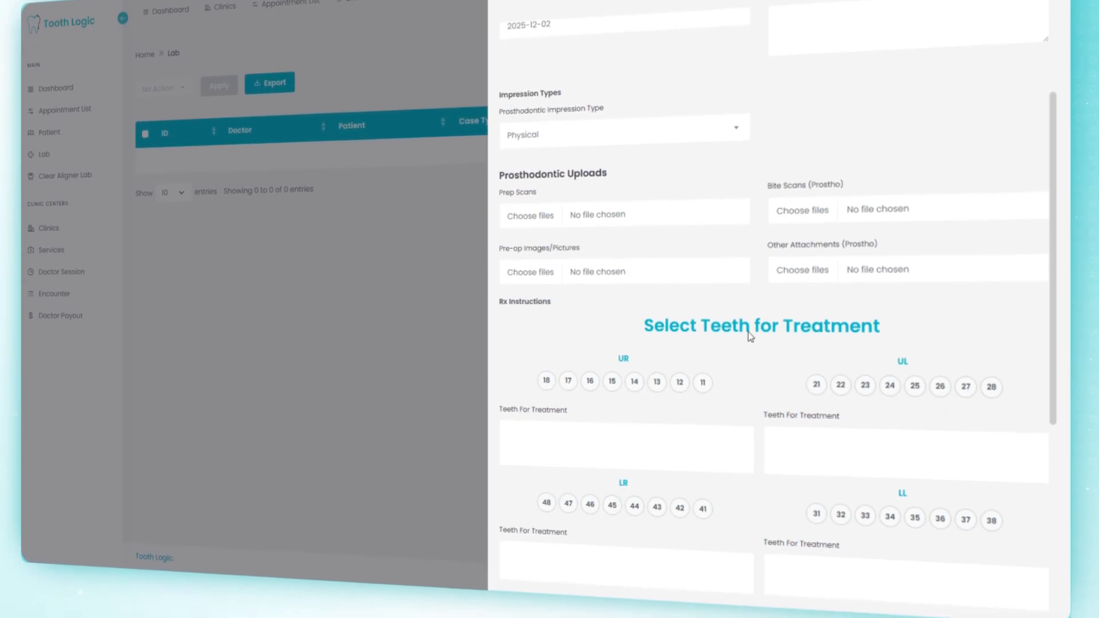
pyautogui.scroll(-3, 749, 334)
pyautogui.click(590, 263)
pyautogui.click(612, 262)
pyautogui.click(612, 386)
pyautogui.click(591, 387)
pyautogui.click(592, 373)
pyautogui.click(612, 373)
pyautogui.click(612, 249)
pyautogui.click(590, 250)
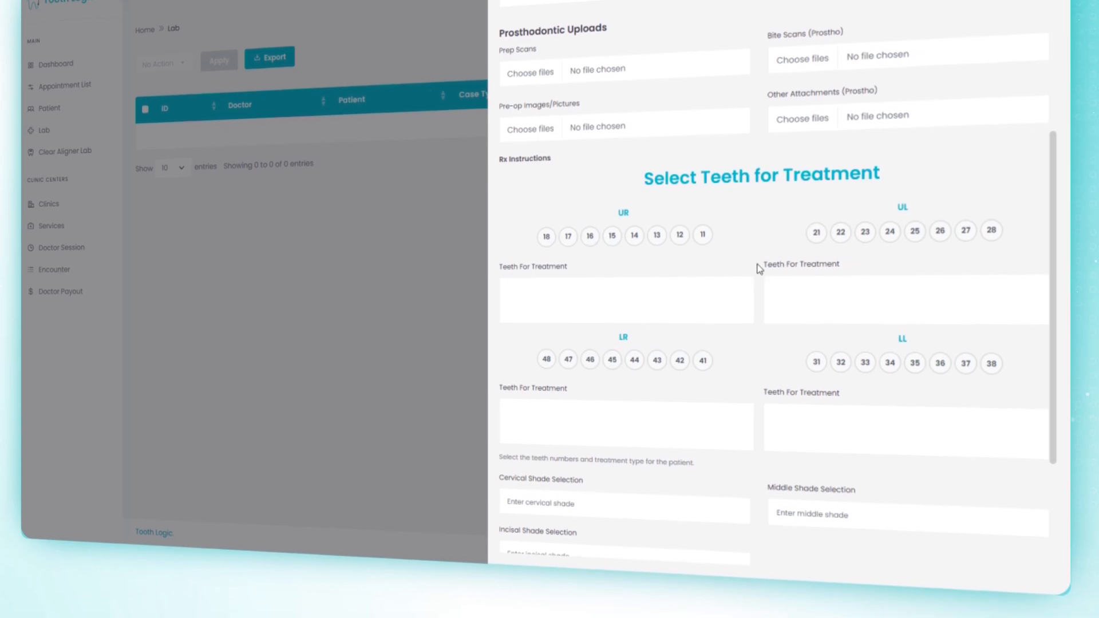
# Step: Go through the cervical shade, incisal shade and contact tightness fields, then save the report
pyautogui.scroll(-5, 759, 269)
pyautogui.click(613, 305)
pyautogui.click(686, 350)
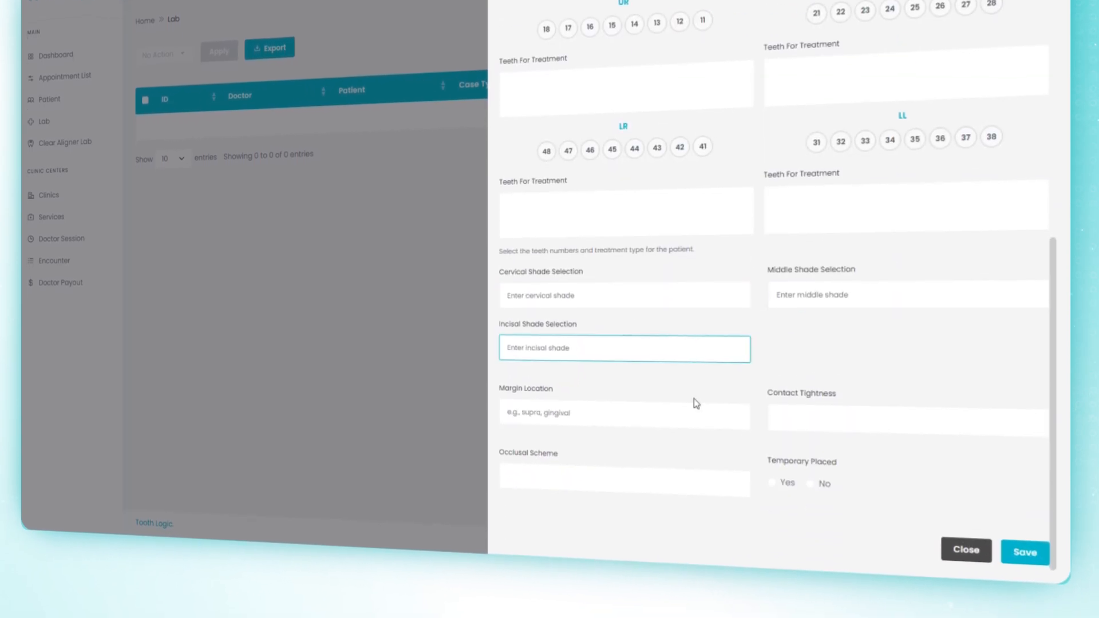
pyautogui.click(985, 416)
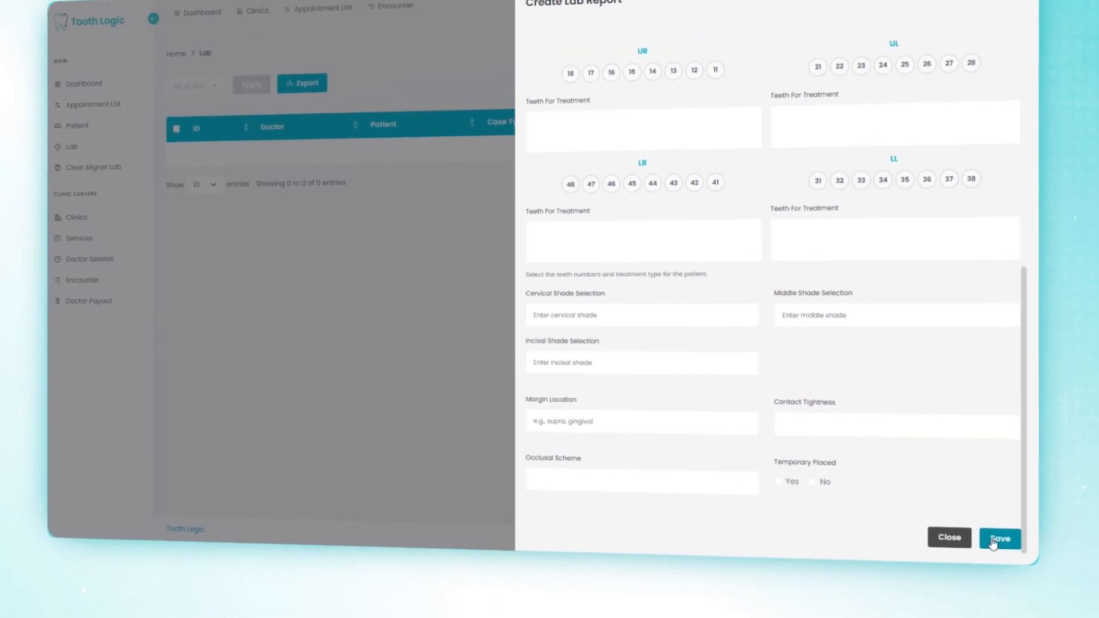
pyautogui.click(995, 541)
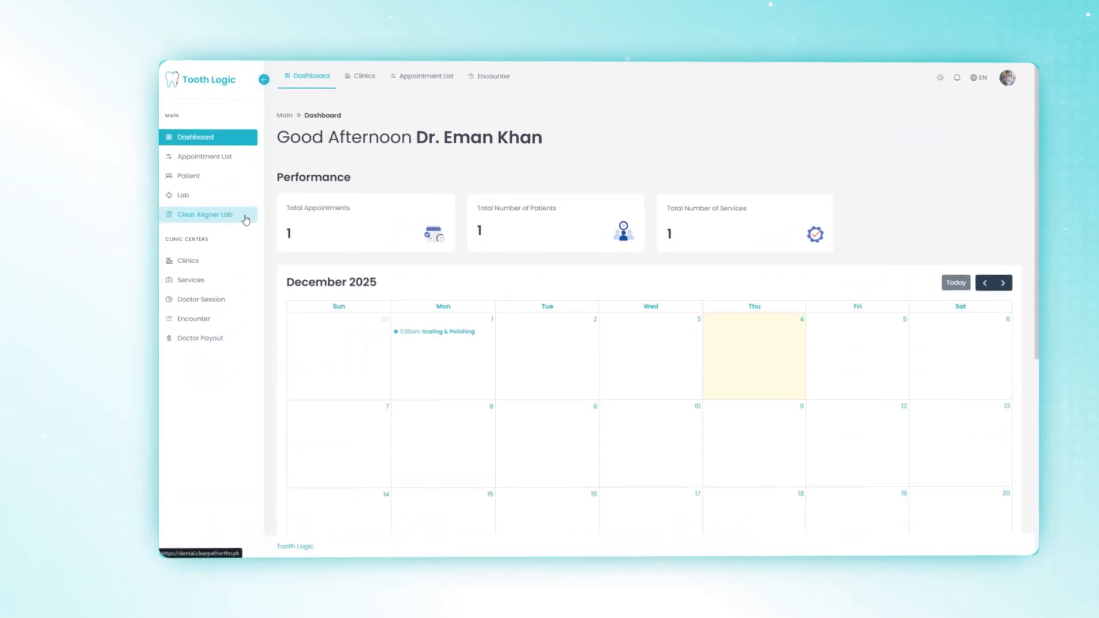
# Step: Open the Clear Aligner Lab portal
pyautogui.click(211, 206)
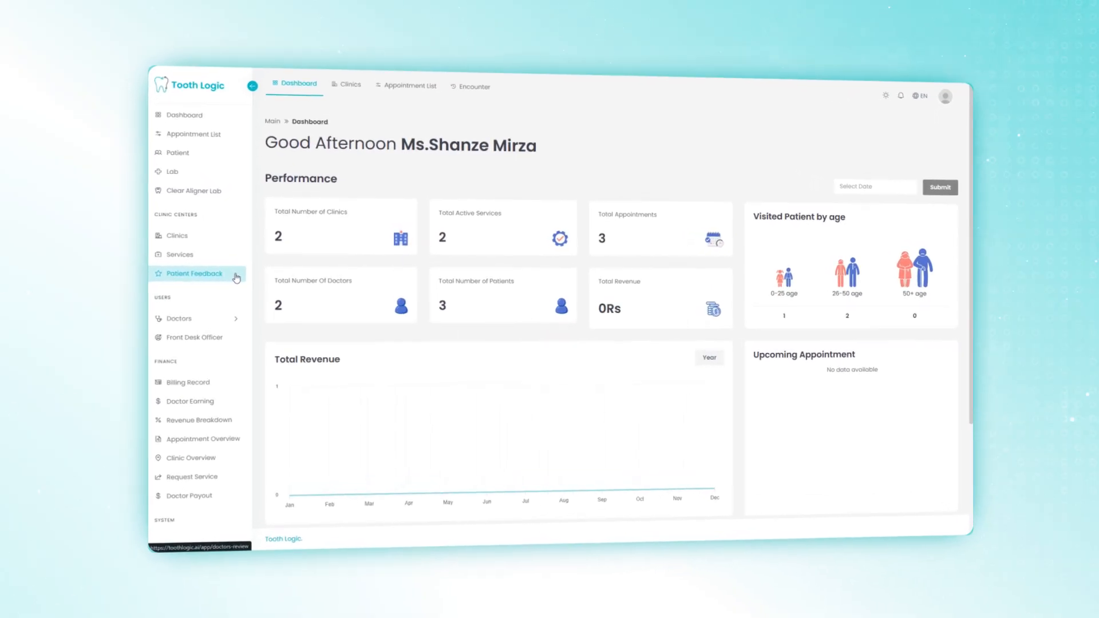
# Step: Start a new feedback entry choosing the patient, treating doctor and Scaling & Polishing service
pyautogui.click(229, 272)
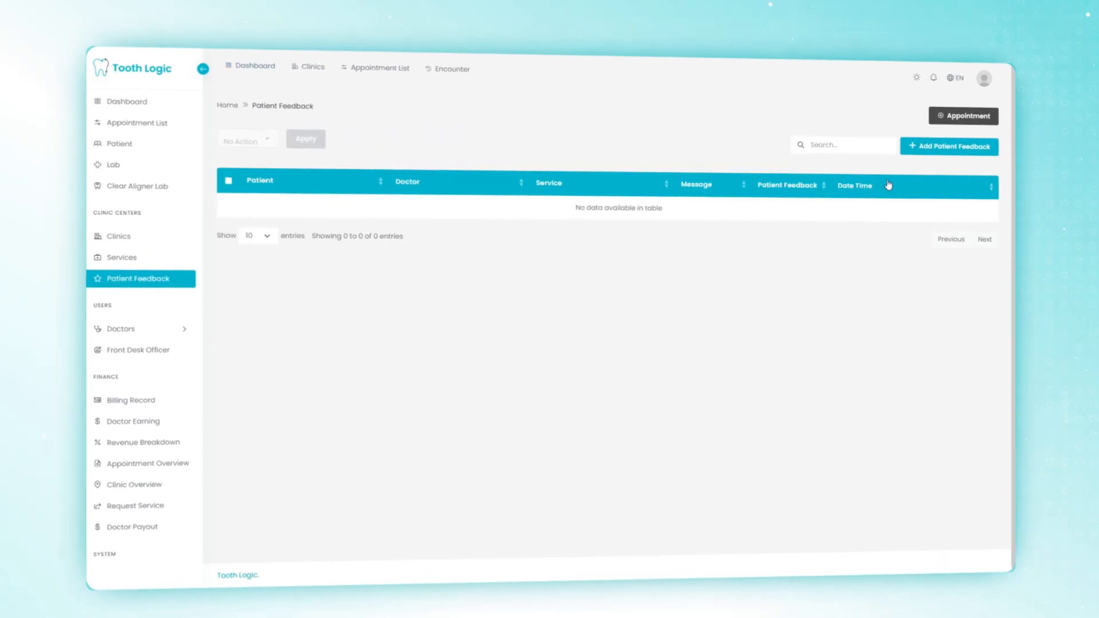
pyautogui.click(981, 150)
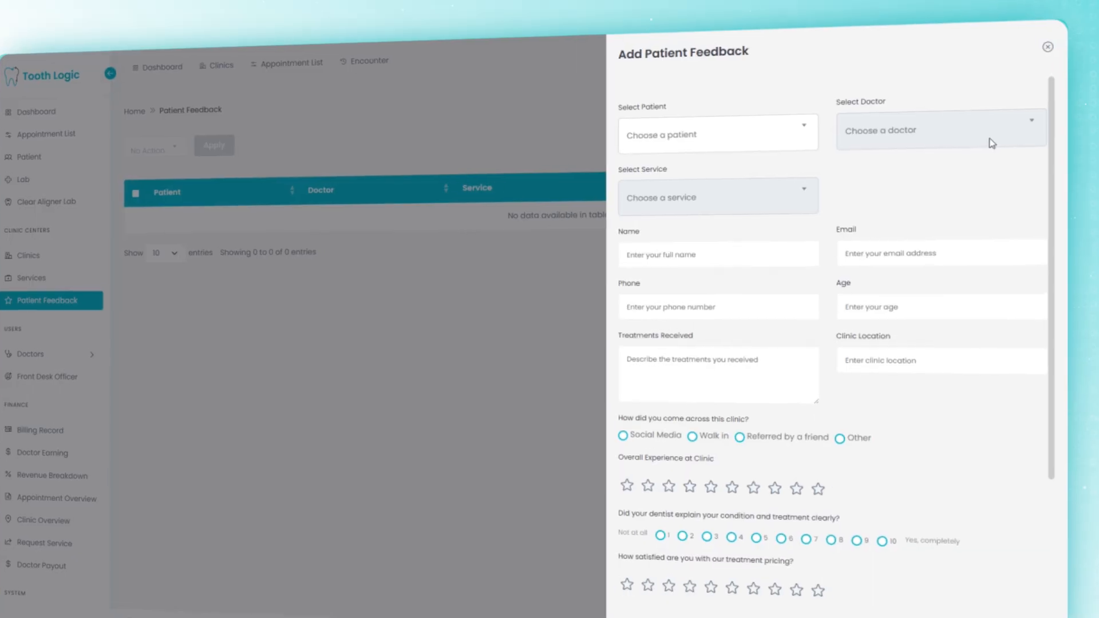
pyautogui.click(770, 135)
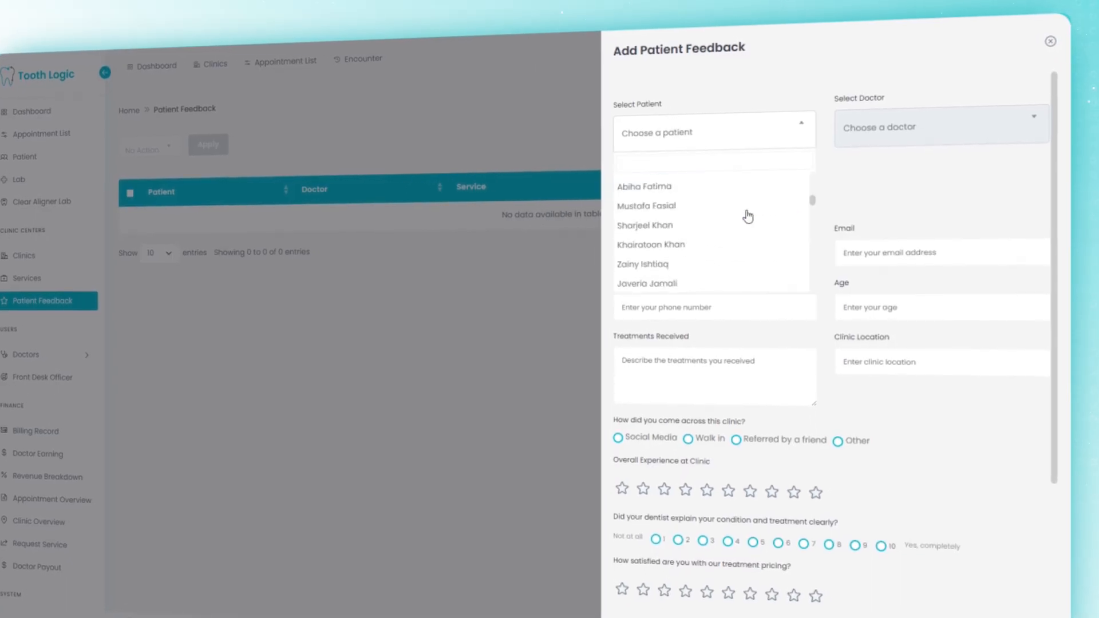
pyautogui.scroll(-3, 749, 215)
pyautogui.click(737, 215)
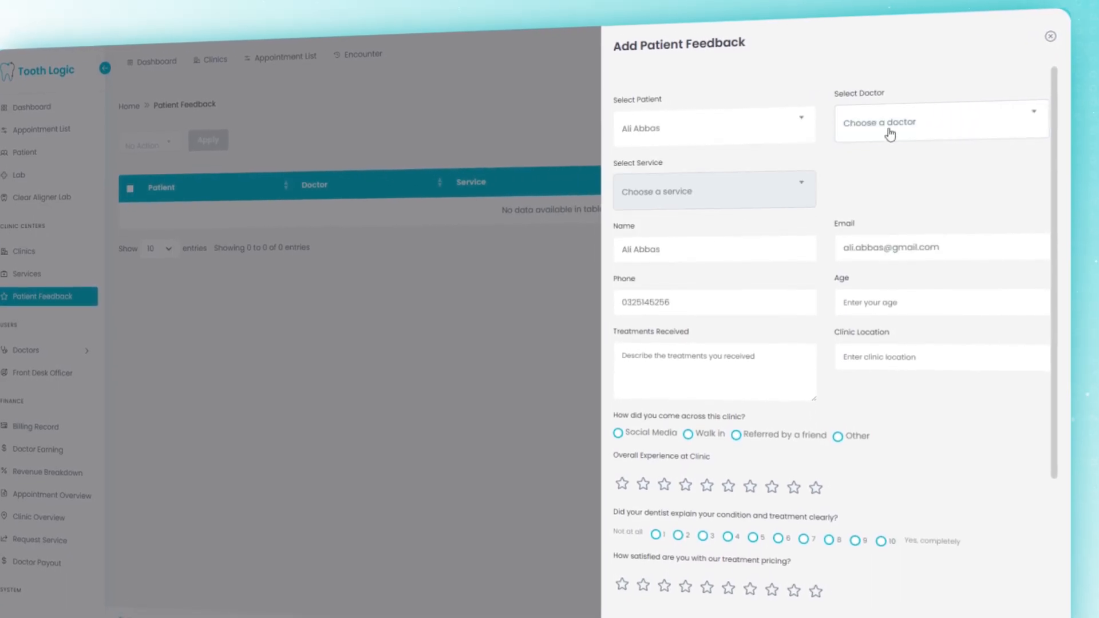
pyautogui.click(890, 134)
pyautogui.click(905, 194)
pyautogui.click(756, 187)
pyautogui.click(770, 253)
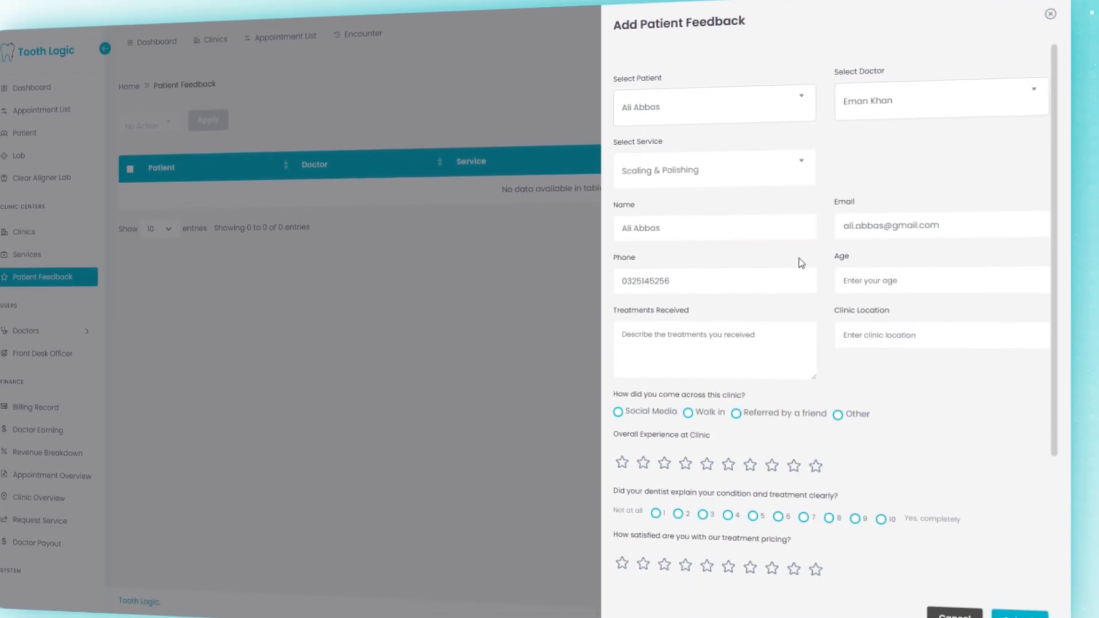
# Step: Enter age 26 and fill in the clinic location address
pyautogui.click(950, 276)
pyautogui.write('26')
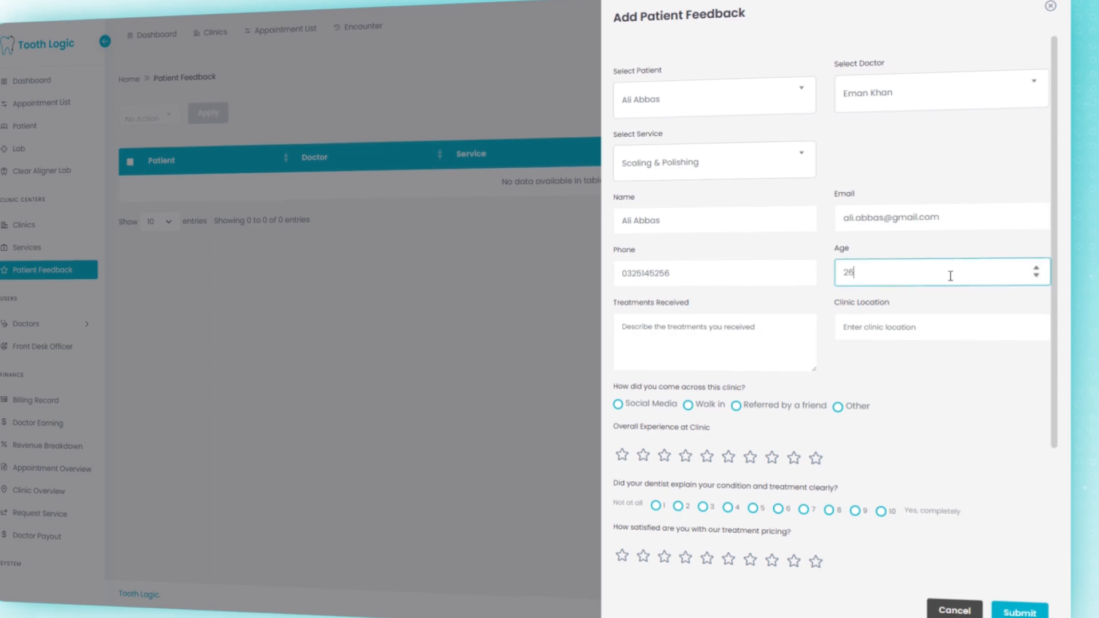
pyautogui.click(943, 322)
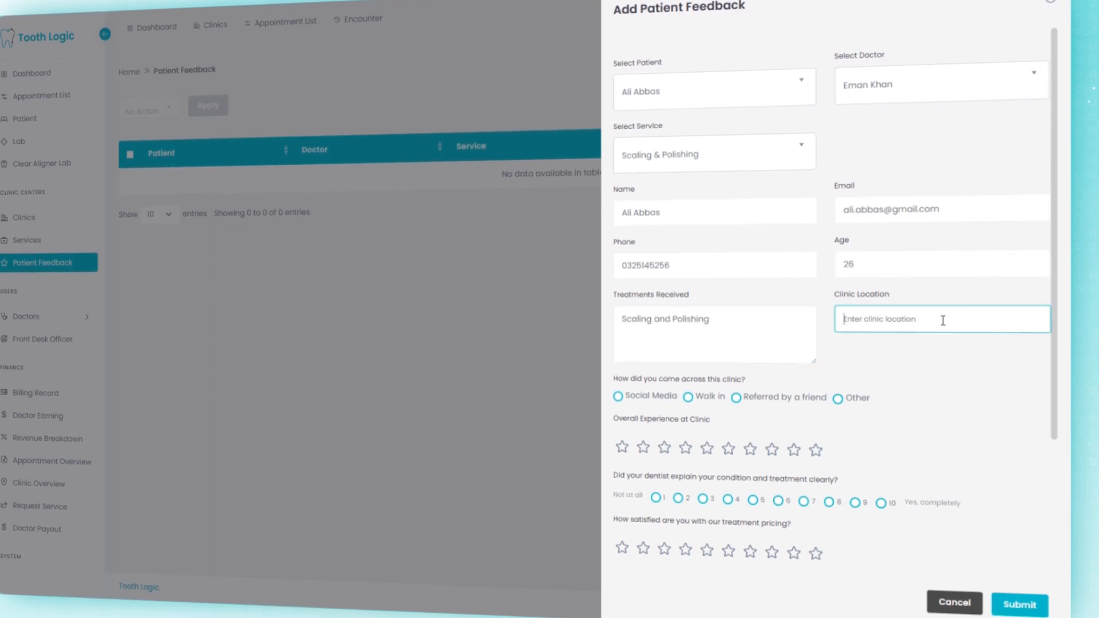
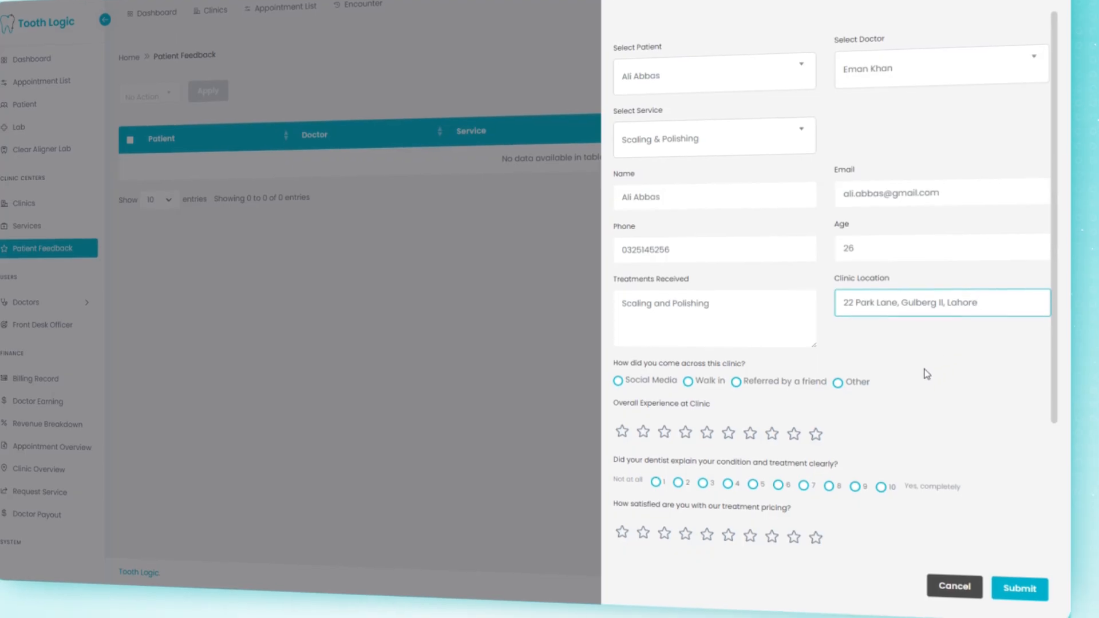
# Step: Mark 'Referred by a friend', give ten stars and 10/10 staff courtesy, then submit
pyautogui.click(737, 376)
pyautogui.scroll(-3, 933, 380)
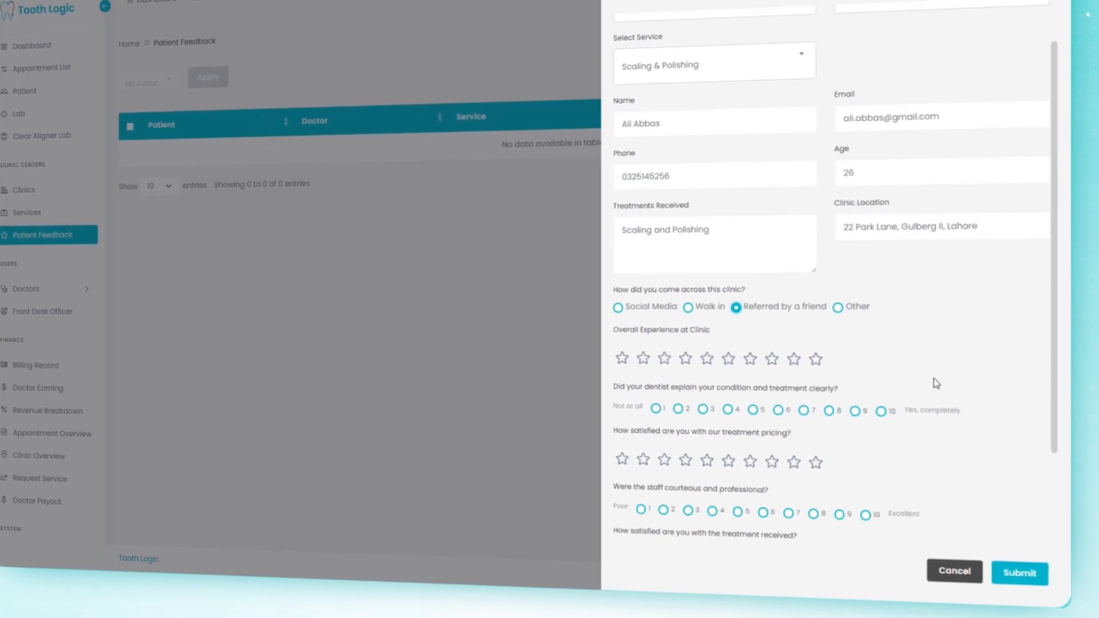
pyautogui.click(816, 299)
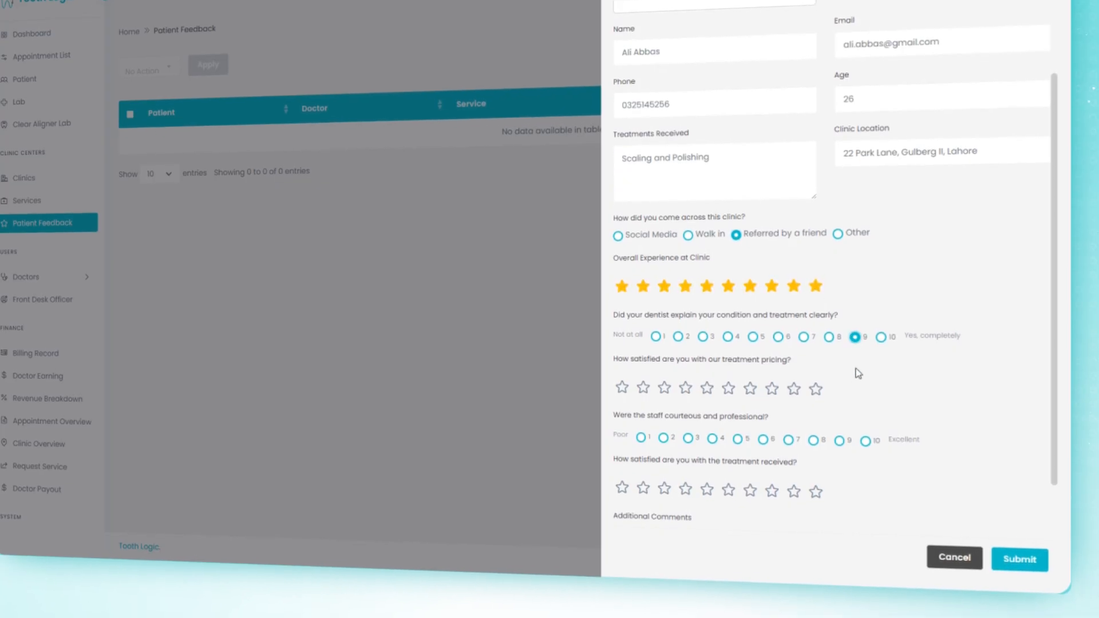
pyautogui.click(868, 438)
pyautogui.scroll(-2, 896, 437)
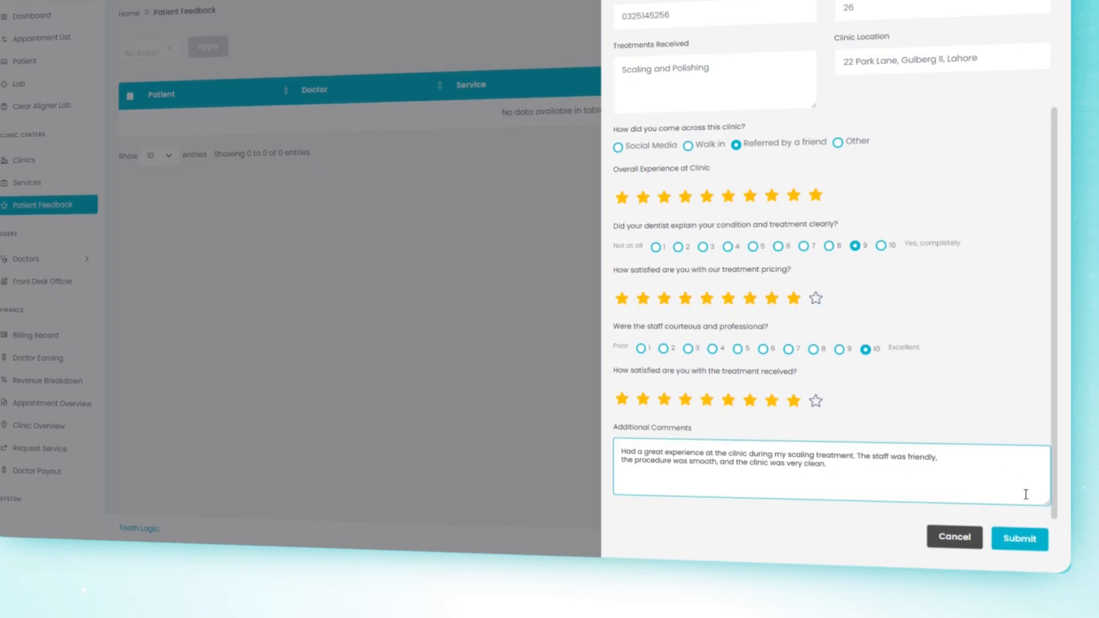
pyautogui.click(1040, 542)
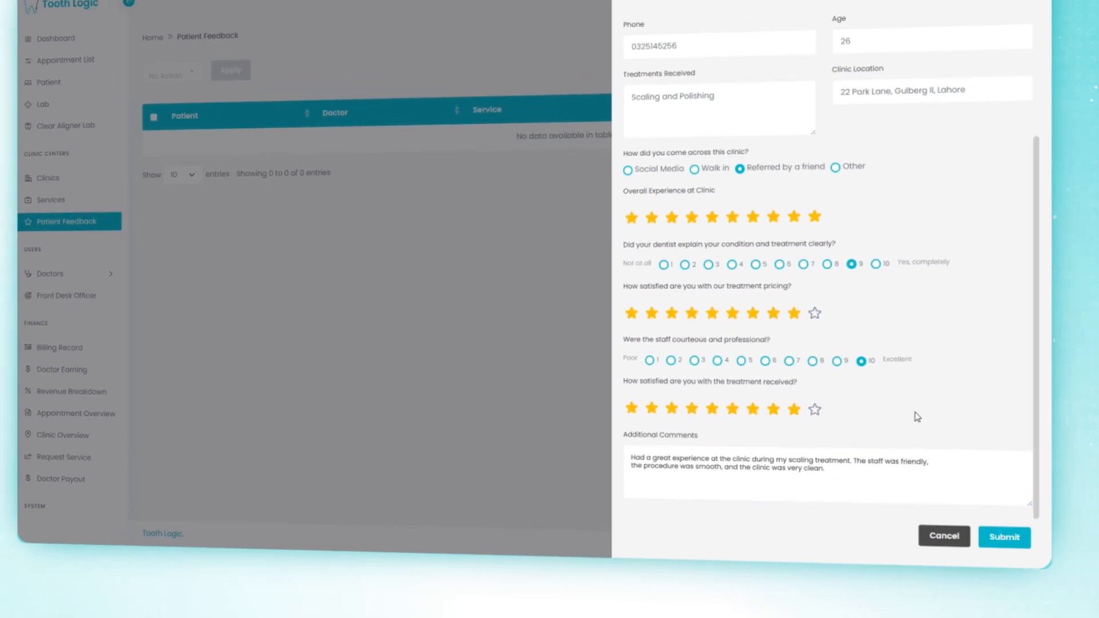